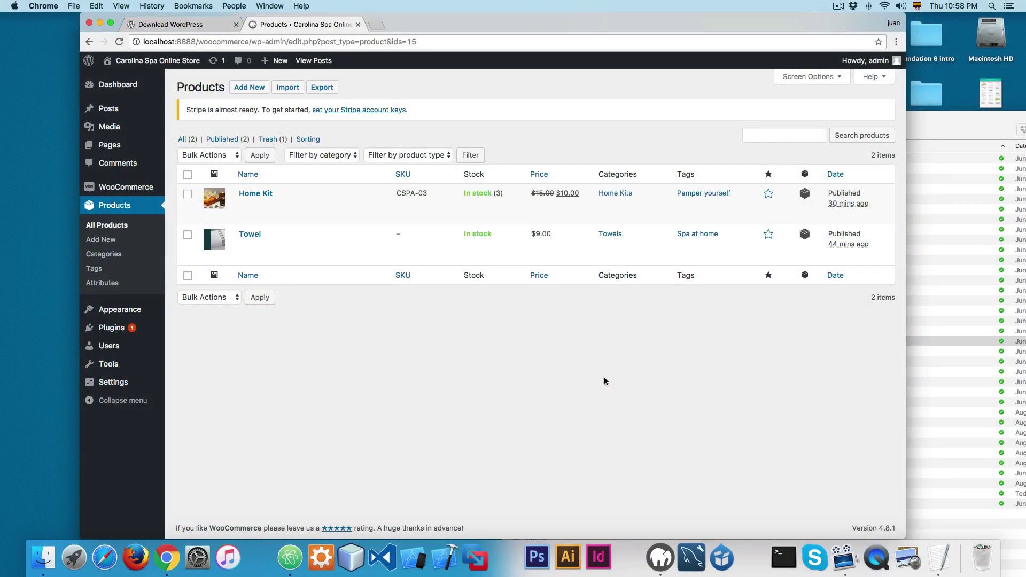
Step: Start a new product from the WooCommerce Products list using Add New
{"action": "left_click", "coordinate": [256, 88]}
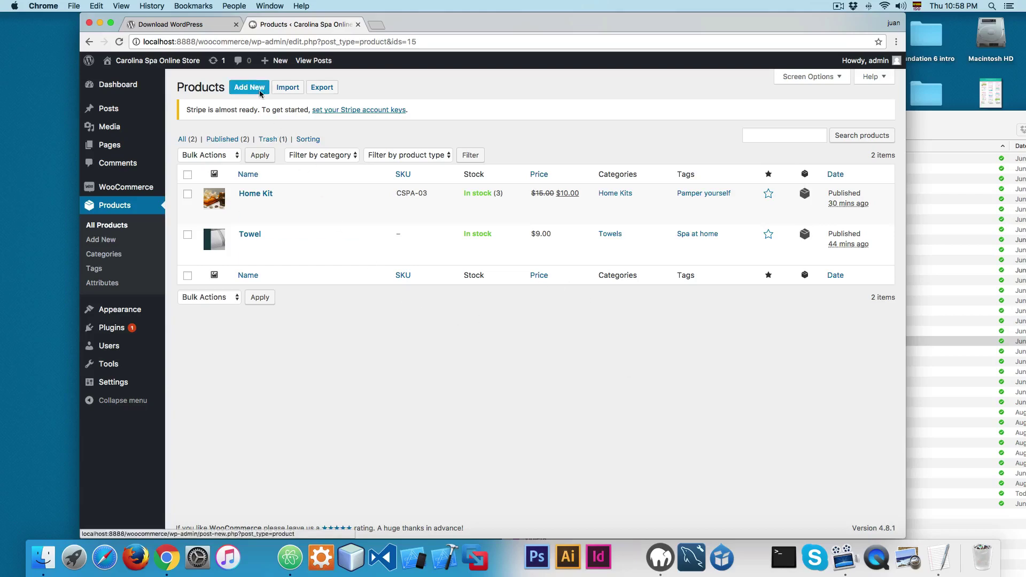
Step: Preview 09_towel_pack.jpg, then name the new product 'Towel Pack with 3'
{"action": "key", "text": "super+Tab"}
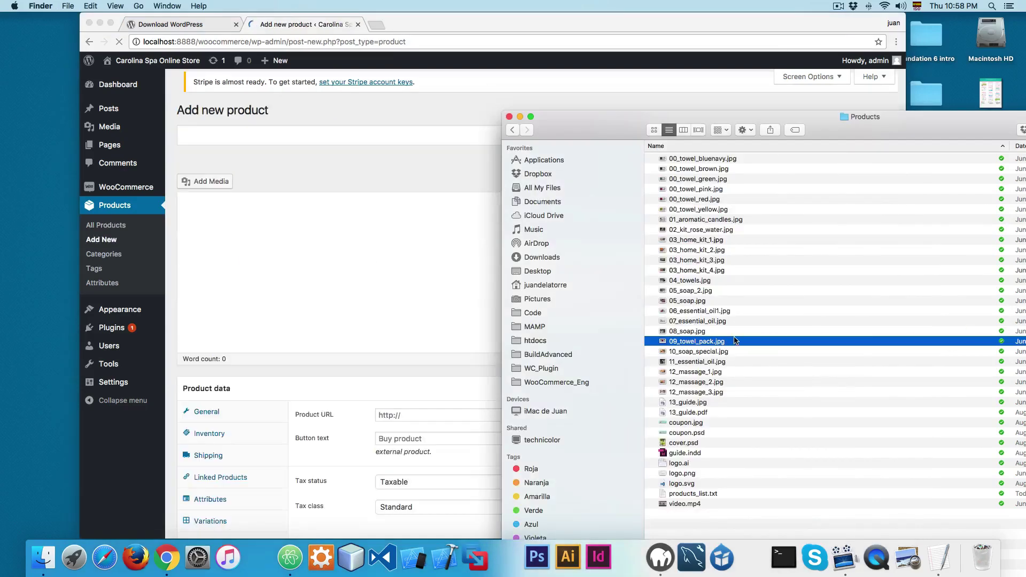
{"action": "key", "text": "space"}
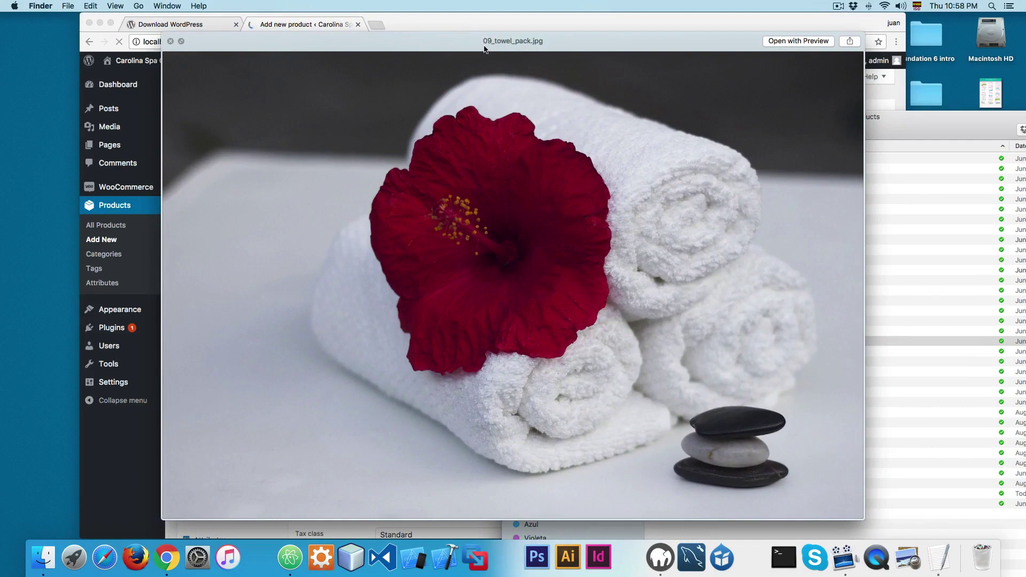
{"action": "key", "text": "space"}
{"action": "left_click", "coordinate": [403, 137]}
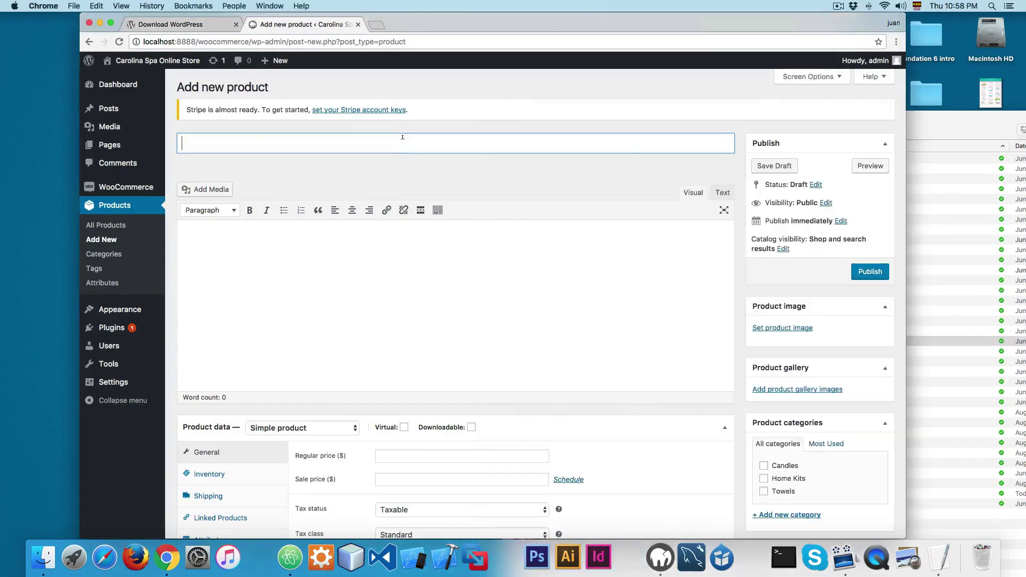
{"action": "type", "text": "Towel Pack with 3"}
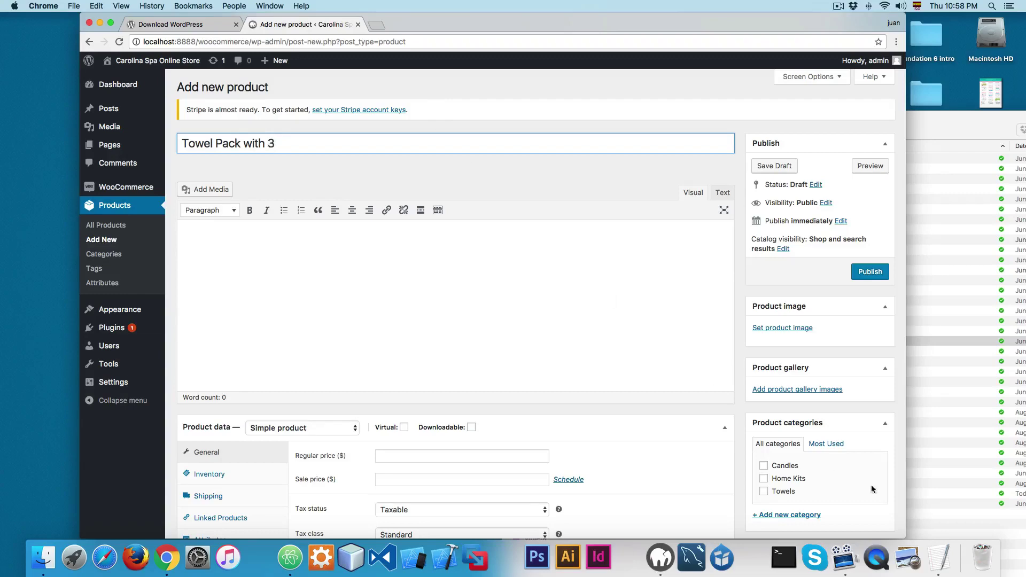
Step: Open products_list.txt and select the product's description line
{"action": "left_click", "coordinate": [939, 558]}
{"action": "scroll", "coordinate": [488, 271], "scroll_direction": "down", "scroll_amount": 5}
{"action": "scroll", "coordinate": [488, 271], "scroll_direction": "down", "scroll_amount": 10}
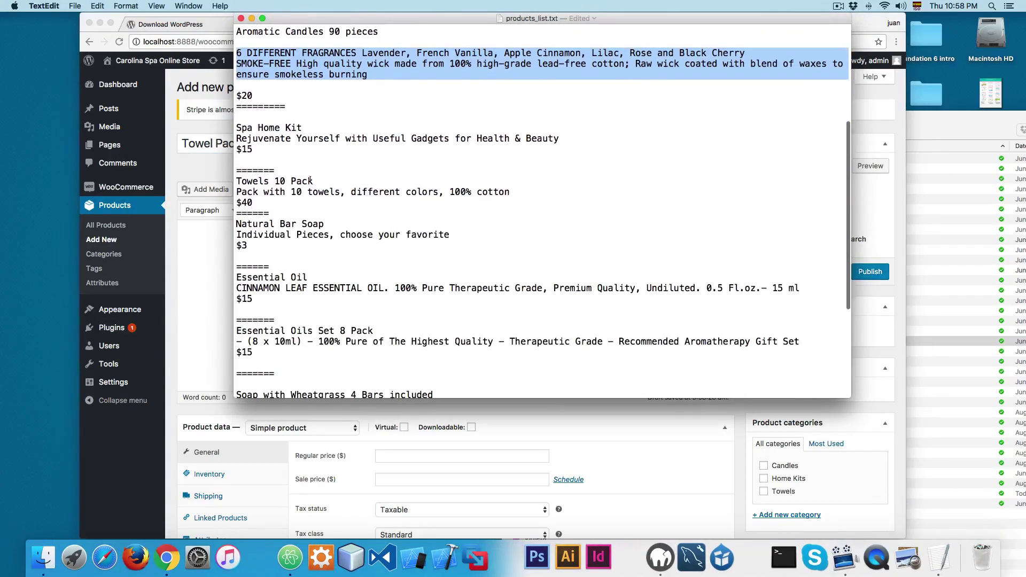
{"action": "left_click_drag", "start_coordinate": [335, 319], "coordinate": [232, 319]}
{"action": "key", "text": "Down"}
{"action": "key", "text": "Down"}
{"action": "left_click_drag", "start_coordinate": [538, 326], "coordinate": [236, 329]}
{"action": "key", "text": "super+c"}
Step: Paste the copied description into the Product short description field
{"action": "left_click", "coordinate": [214, 331]}
{"action": "scroll", "coordinate": [273, 361], "scroll_direction": "down", "scroll_amount": 5}
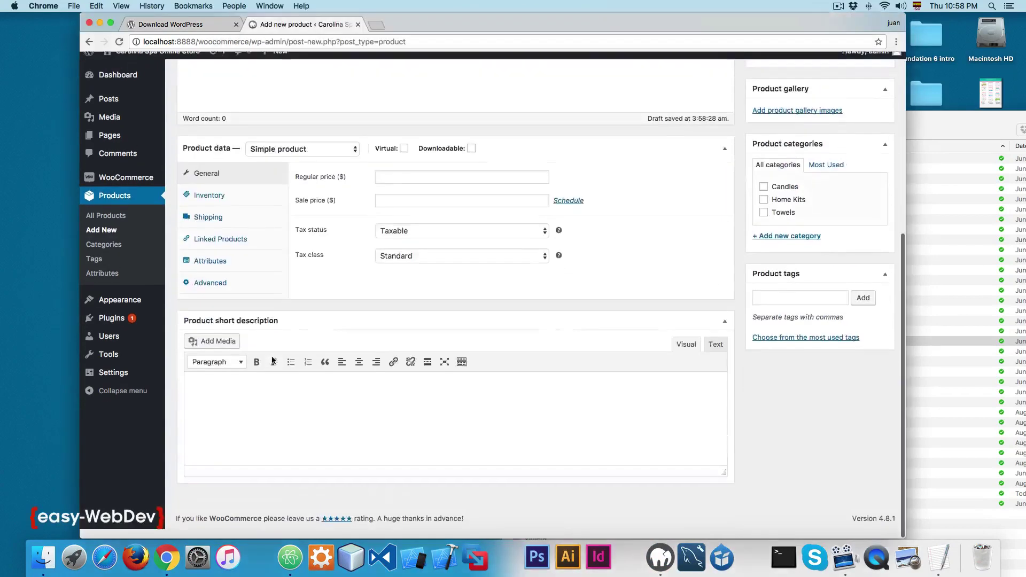
{"action": "left_click", "coordinate": [275, 401]}
{"action": "key", "text": "super+v"}
{"action": "scroll", "coordinate": [337, 382], "scroll_direction": "up", "scroll_amount": 3}
{"action": "key", "text": "super+Tab"}
{"action": "key", "text": "super+Tab"}
Step: Set the regular price to 12, check the Towels category, and add the Spa at home tag
{"action": "left_click", "coordinate": [396, 255]}
{"action": "type", "text": "12"}
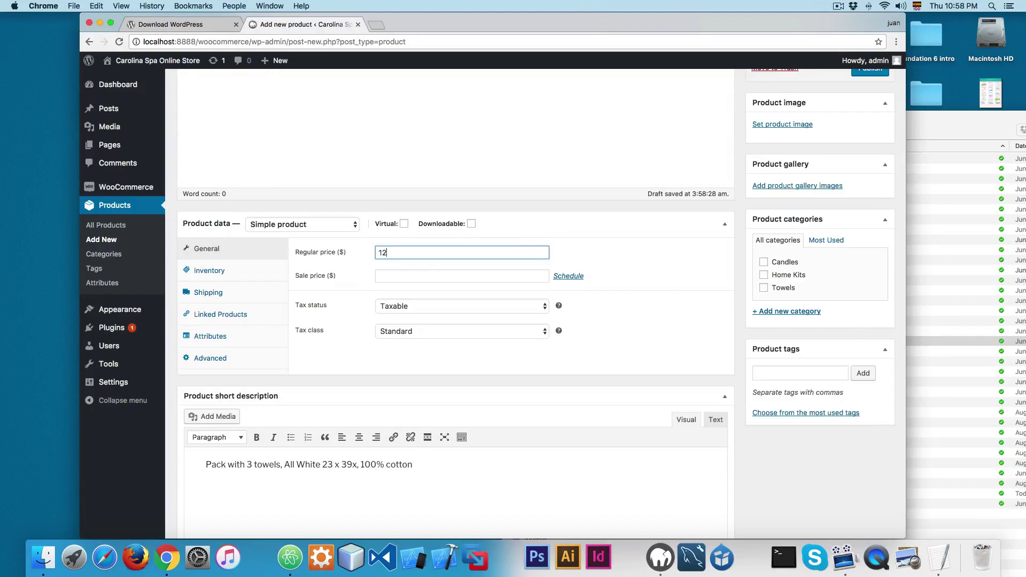
{"action": "left_click", "coordinate": [783, 292]}
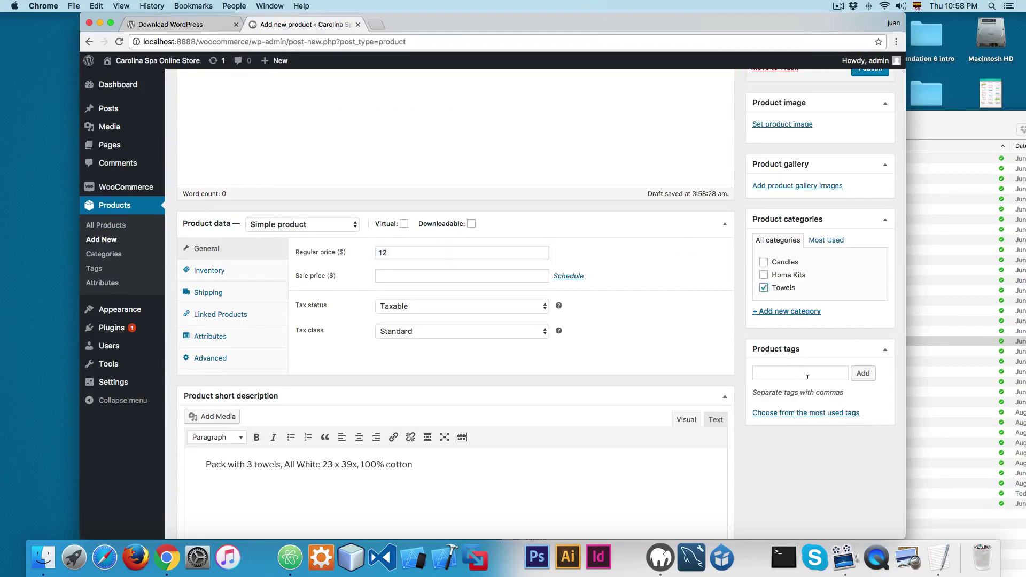
{"action": "left_click", "coordinate": [783, 415]}
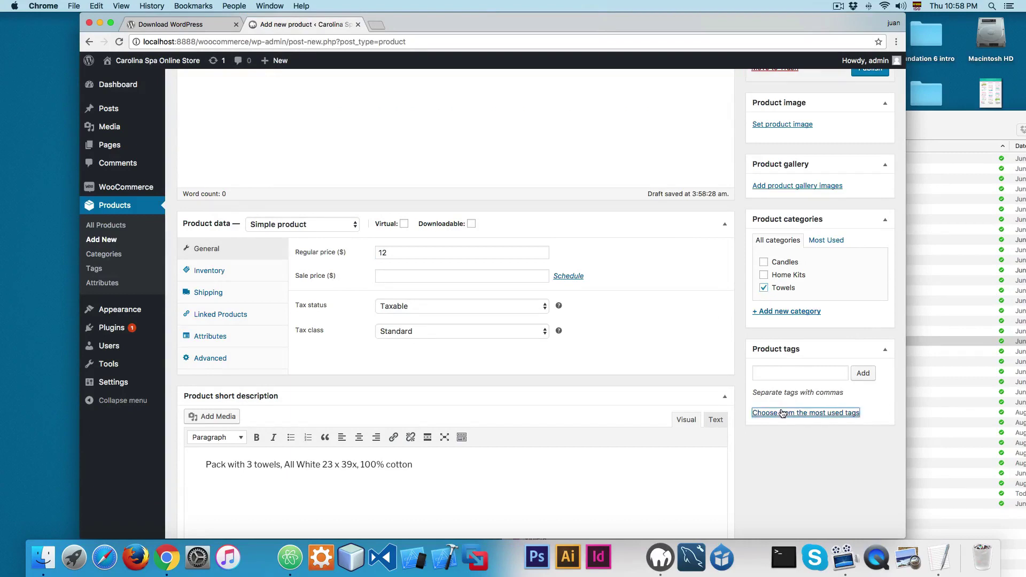
{"action": "scroll", "coordinate": [782, 414], "scroll_direction": "down", "scroll_amount": 3}
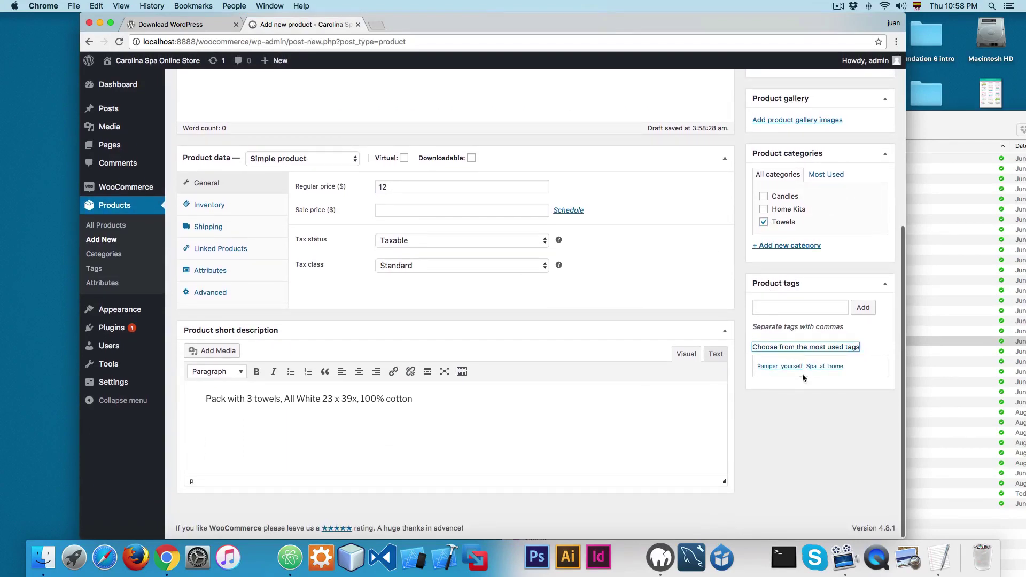
{"action": "left_click", "coordinate": [824, 367]}
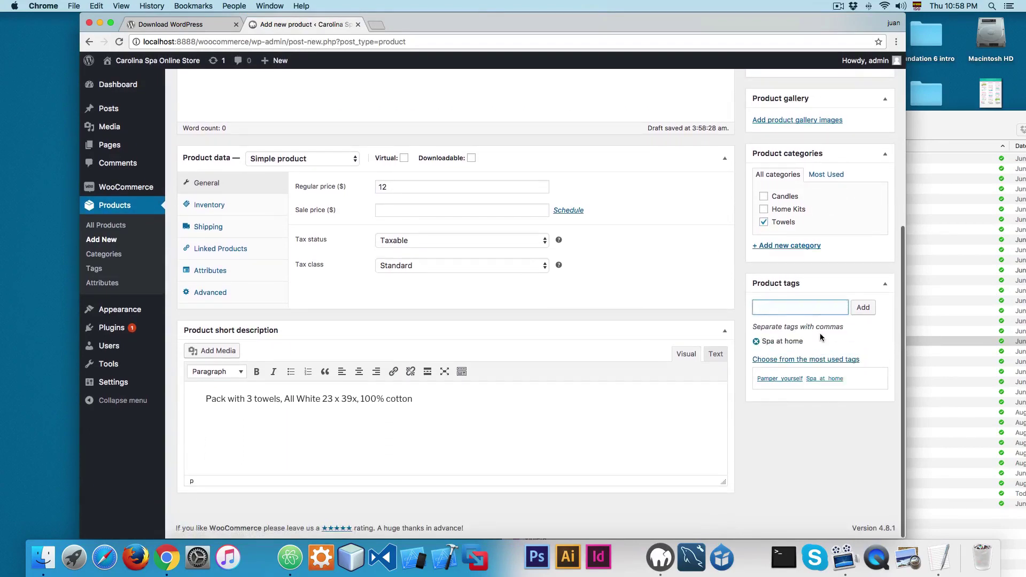
{"action": "scroll", "coordinate": [820, 335], "scroll_direction": "up", "scroll_amount": 2}
{"action": "scroll", "coordinate": [802, 332], "scroll_direction": "up", "scroll_amount": 5}
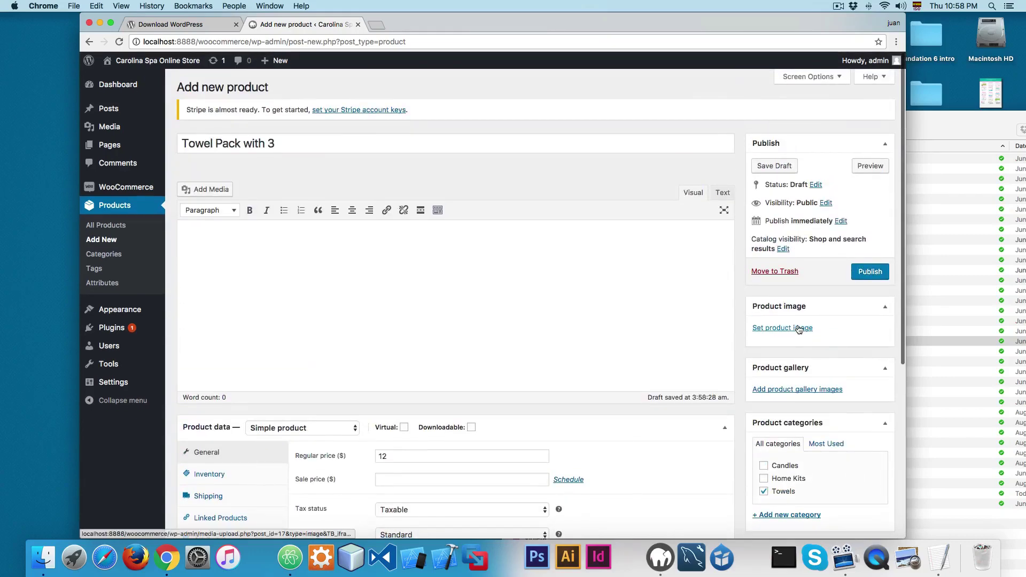
Step: Upload 09_towel_pack.jpg as the product image and publish Towel Pack with 3
{"action": "left_click", "coordinate": [781, 328]}
{"action": "left_click", "coordinate": [972, 298]}
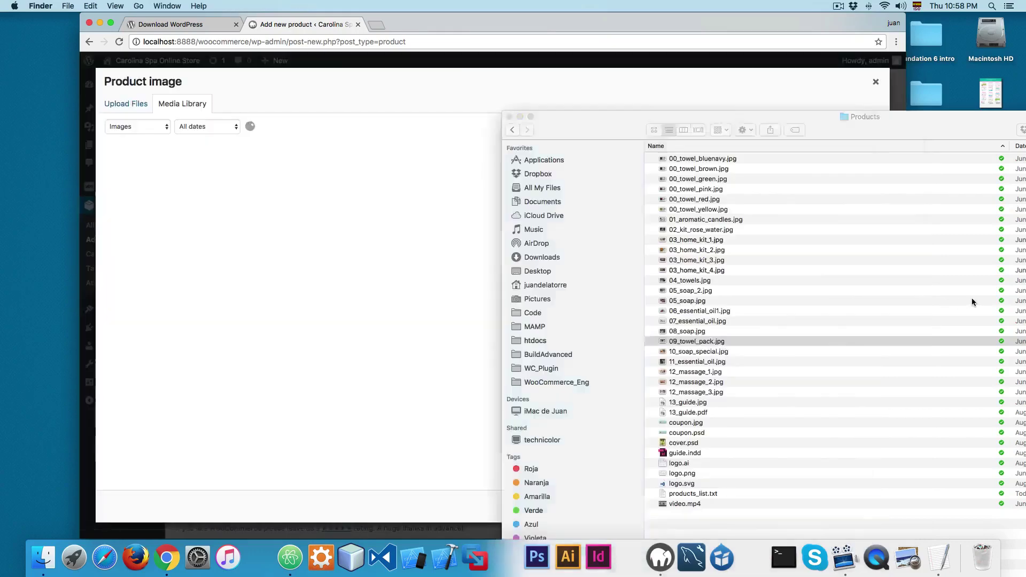
{"action": "left_click_drag", "start_coordinate": [706, 343], "coordinate": [350, 308]}
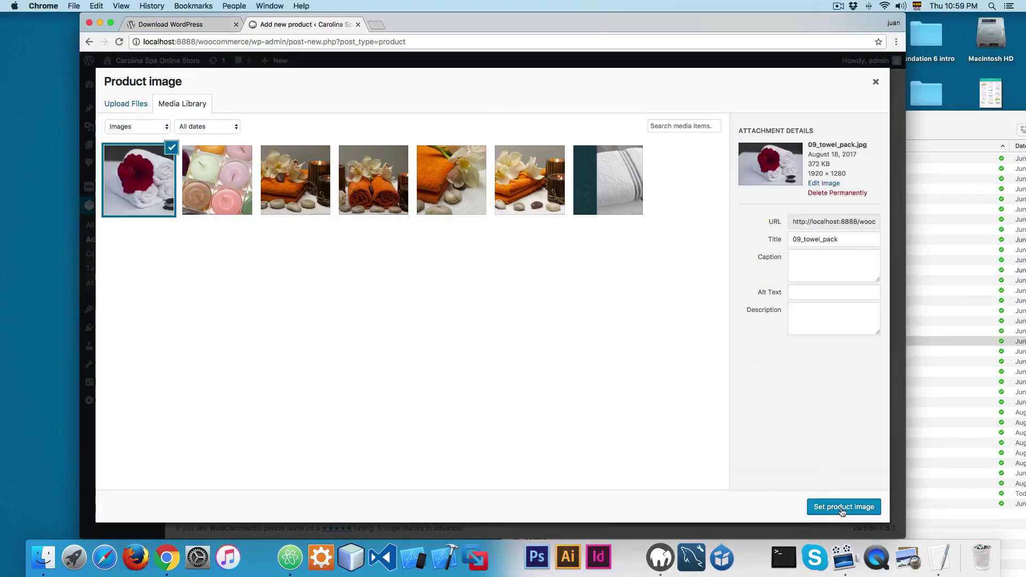
{"action": "left_click", "coordinate": [834, 509]}
{"action": "left_click", "coordinate": [869, 272]}
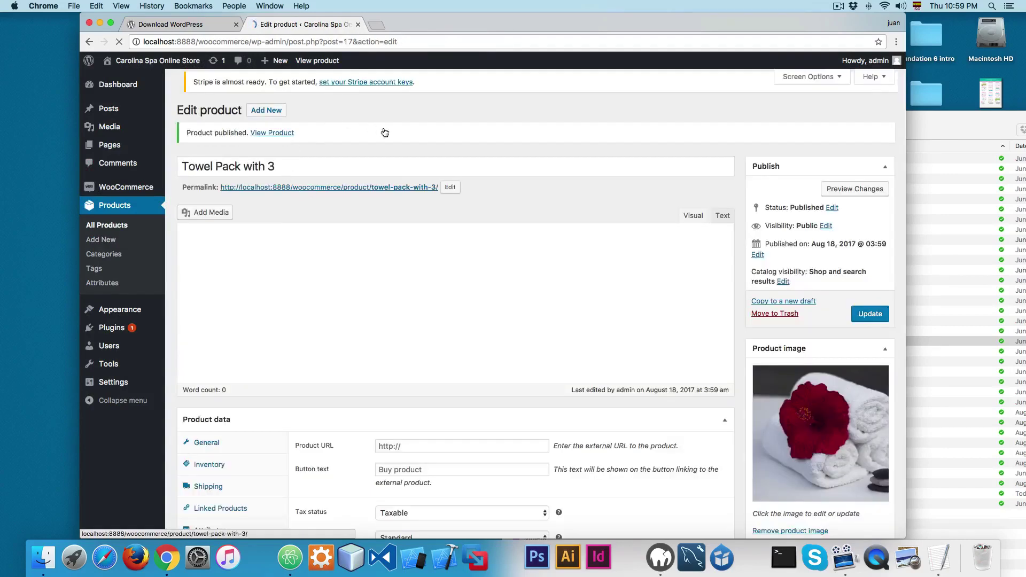
Step: View Towel Pack with 3 on the storefront and check its $12.00 price and description
{"action": "left_click", "coordinate": [401, 193]}
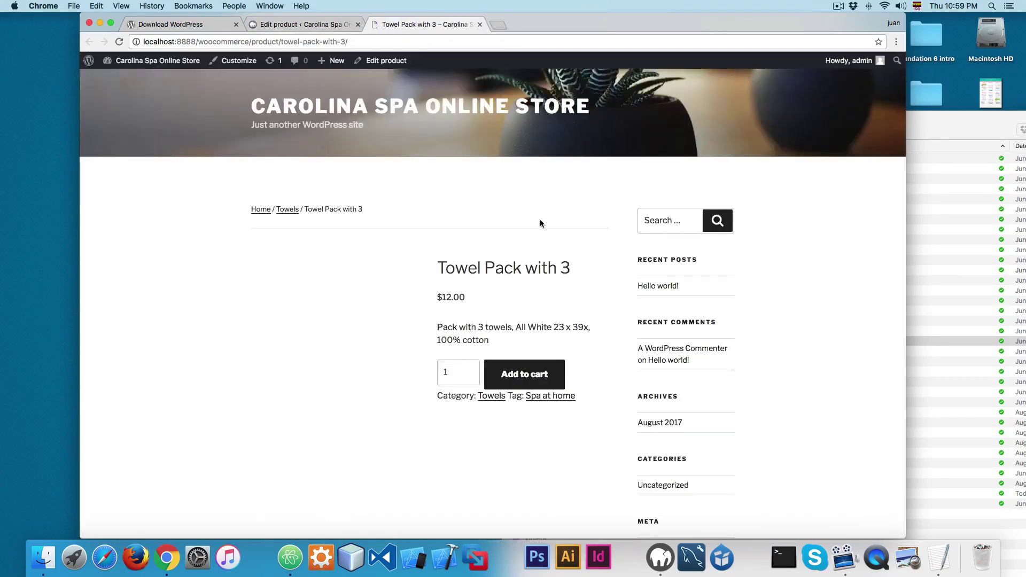
{"action": "scroll", "coordinate": [505, 188], "scroll_direction": "down", "scroll_amount": 1}
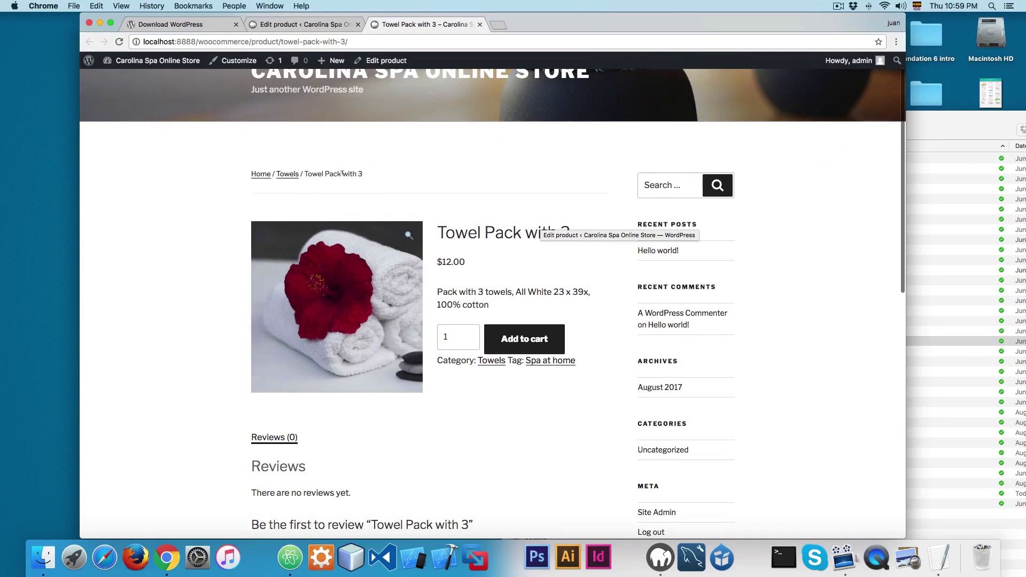
{"action": "left_click_drag", "start_coordinate": [452, 271], "coordinate": [575, 361]}
{"action": "scroll", "coordinate": [575, 361], "scroll_direction": "down", "scroll_amount": 2}
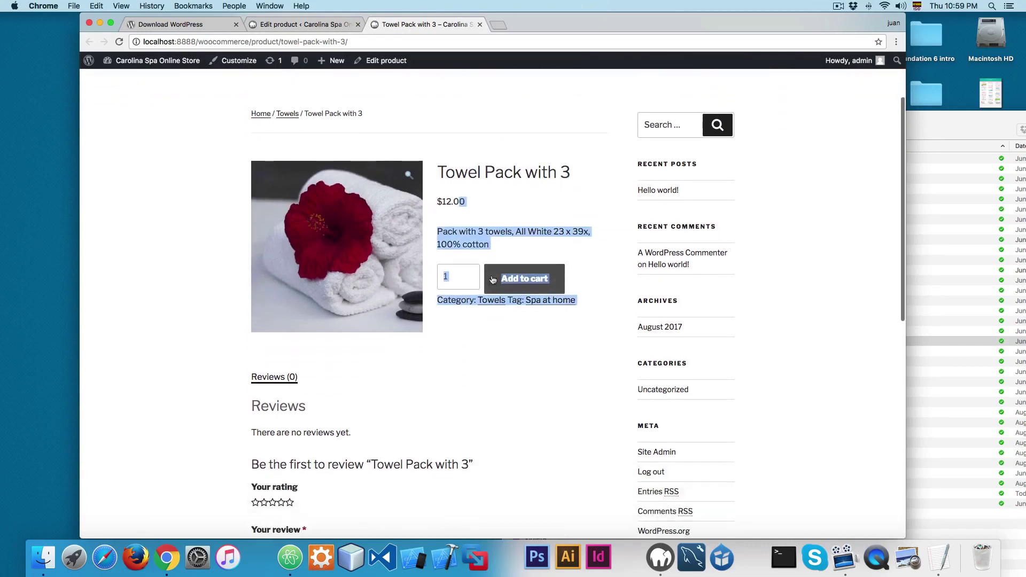
{"action": "left_click_drag", "start_coordinate": [466, 232], "coordinate": [499, 244]}
{"action": "scroll", "coordinate": [465, 272], "scroll_direction": "down", "scroll_amount": 5}
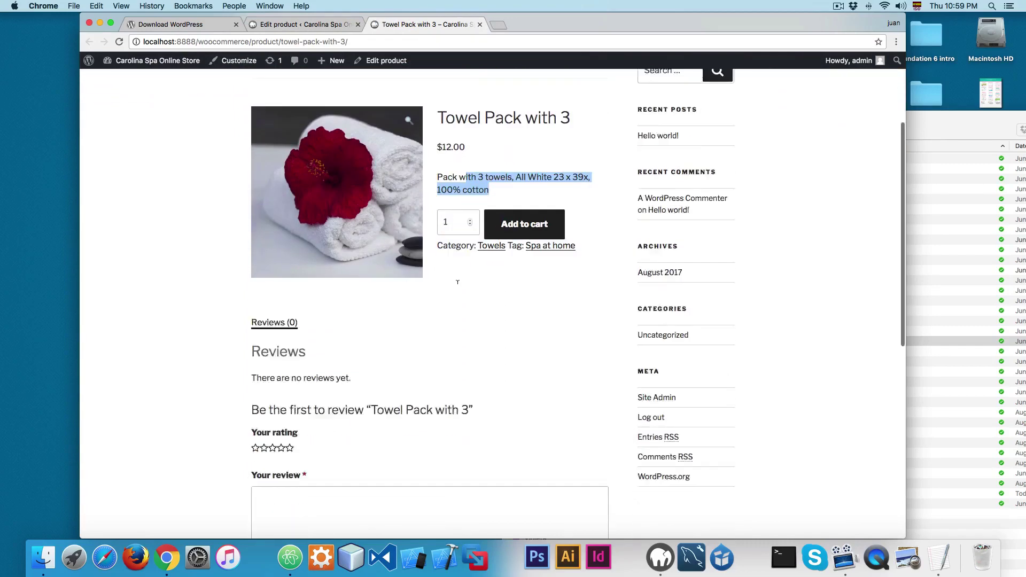
{"action": "scroll", "coordinate": [297, 327], "scroll_direction": "down", "scroll_amount": 4}
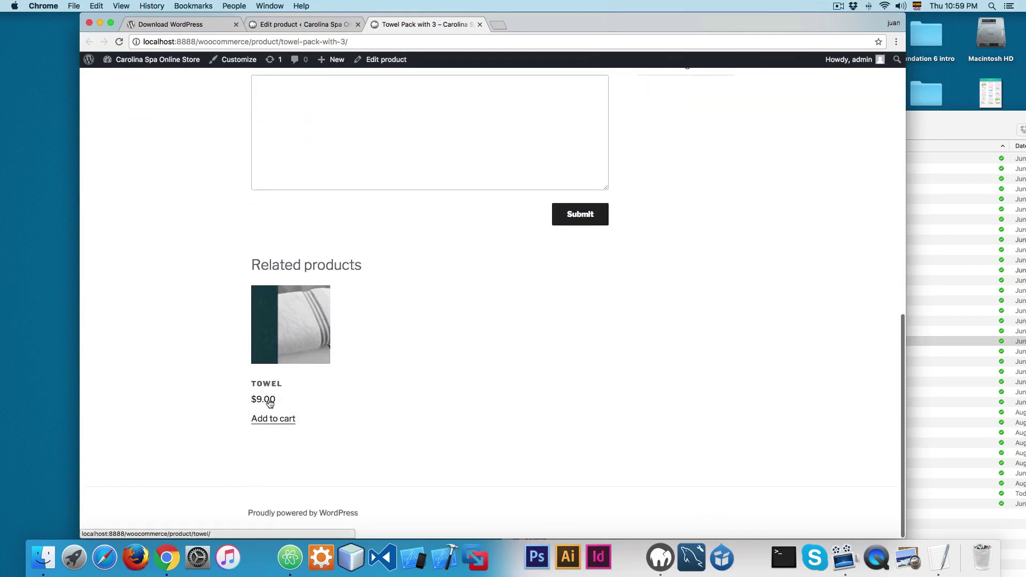
Step: Open the Towel product from Related products in a new tab
{"action": "scroll", "coordinate": [267, 405], "scroll_direction": "up", "scroll_amount": 9}
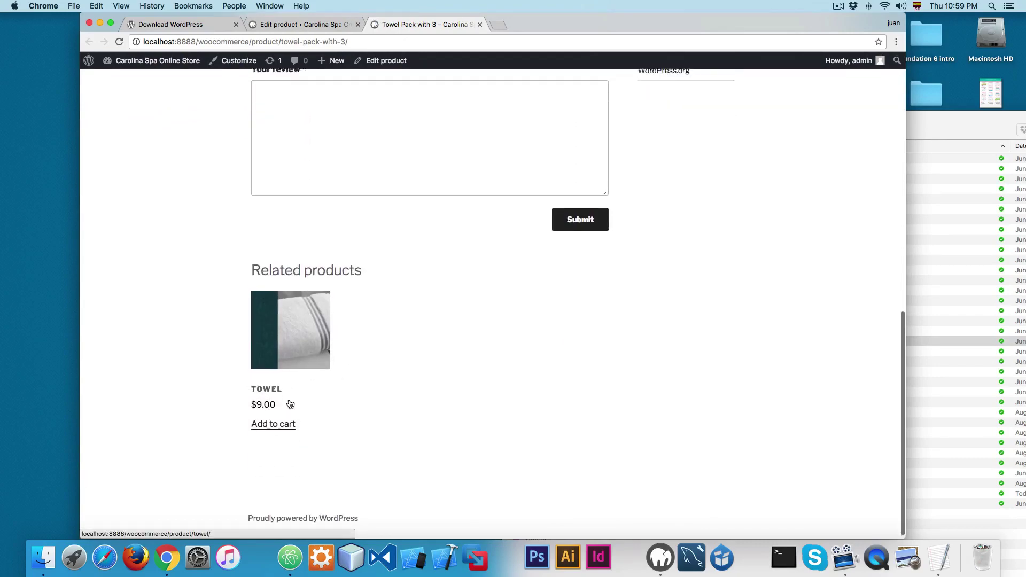
{"action": "scroll", "coordinate": [290, 404], "scroll_direction": "down", "scroll_amount": 10}
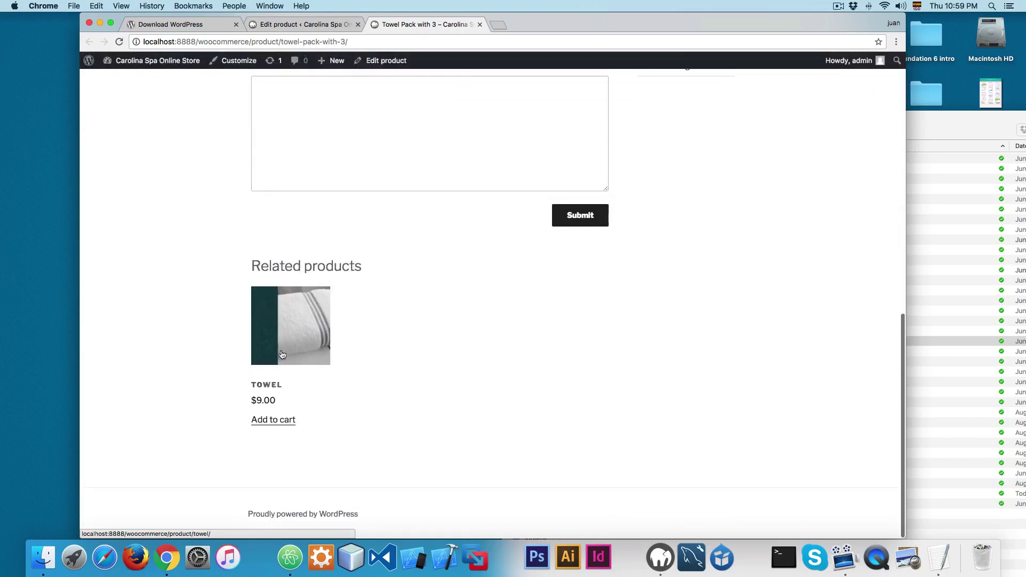
{"action": "scroll", "coordinate": [297, 342], "scroll_direction": "up", "scroll_amount": 15}
{"action": "scroll", "coordinate": [530, 260], "scroll_direction": "down", "scroll_amount": 1}
{"action": "left_click_drag", "start_coordinate": [467, 264], "coordinate": [432, 266]}
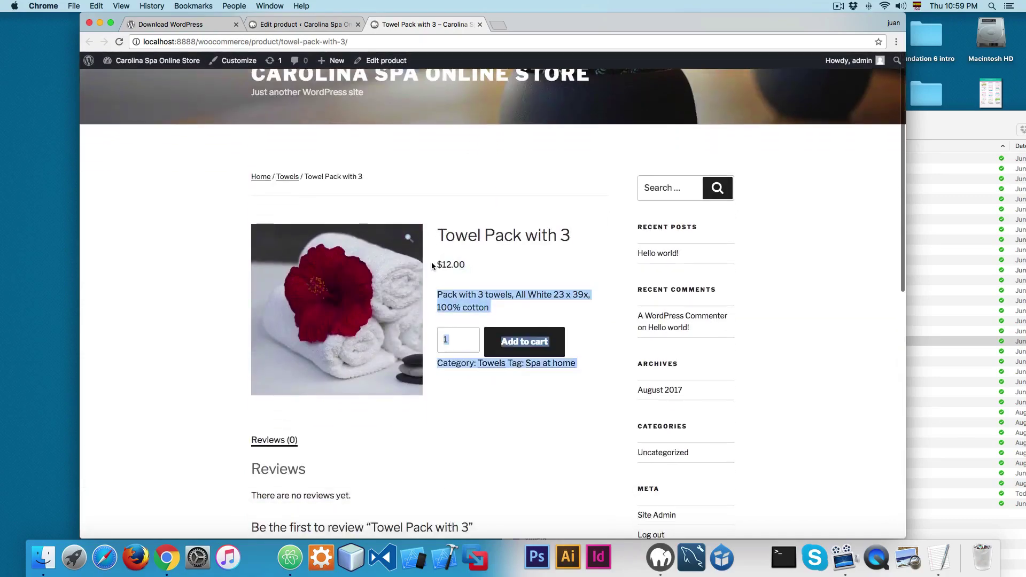
{"action": "scroll", "coordinate": [475, 266], "scroll_direction": "down", "scroll_amount": 10}
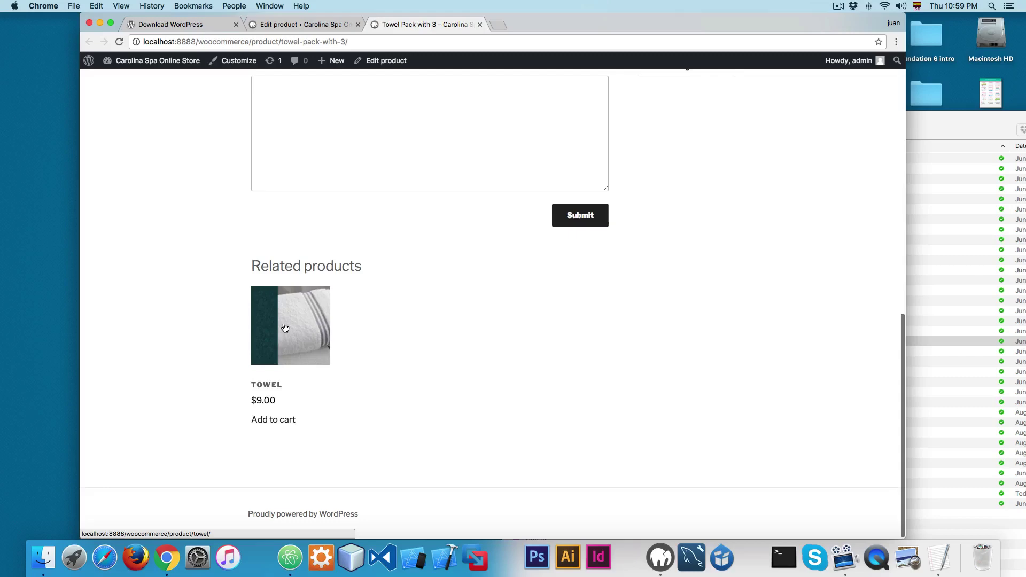
{"action": "left_click", "coordinate": [284, 327], "text": "super"}
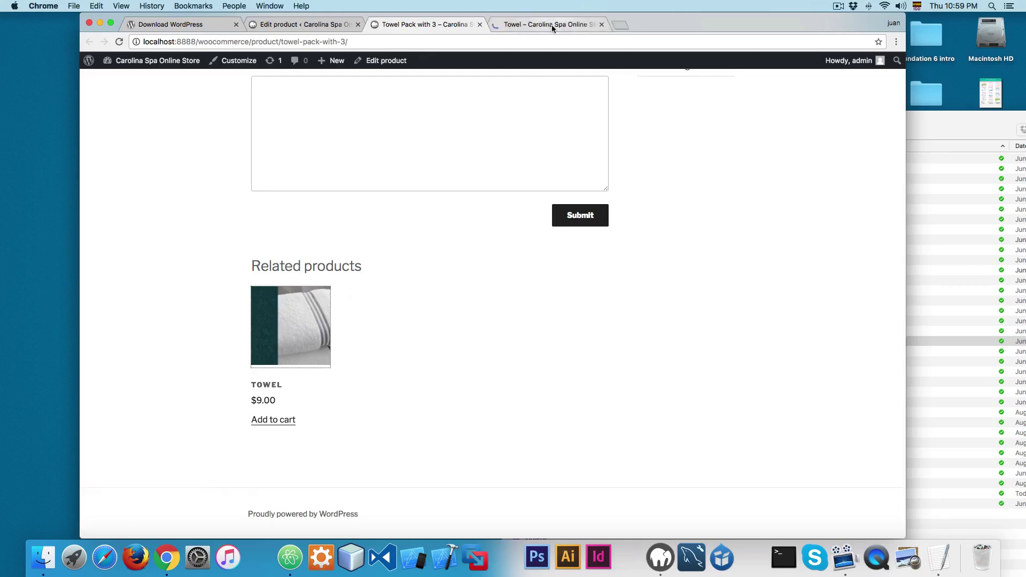
Step: Open the Towel product's edit page alongside the Towel Pack with 3 edit page
{"action": "left_click", "coordinate": [552, 24]}
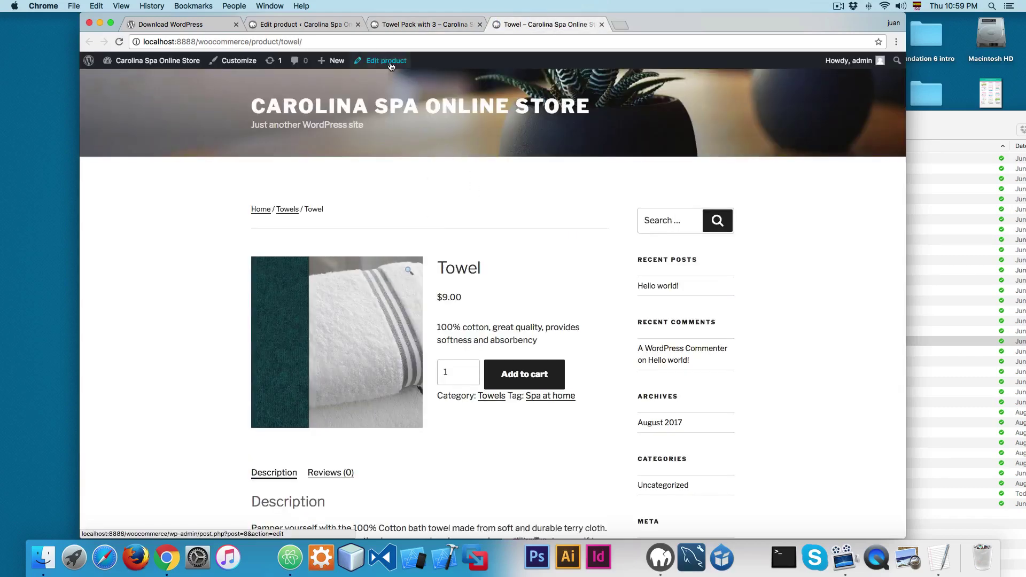
{"action": "left_click", "coordinate": [390, 63]}
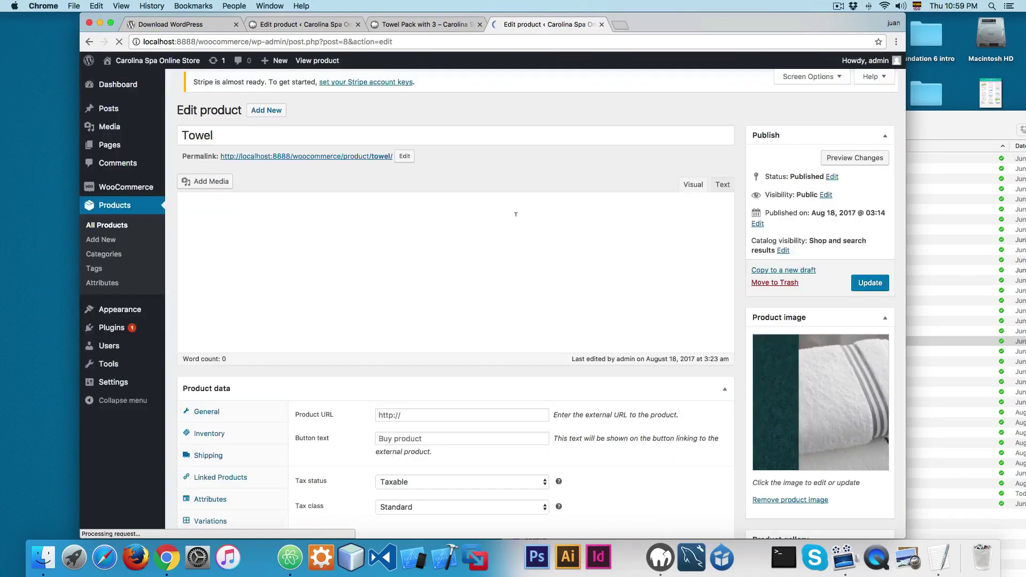
{"action": "key", "text": "ctrl+shift+Tab"}
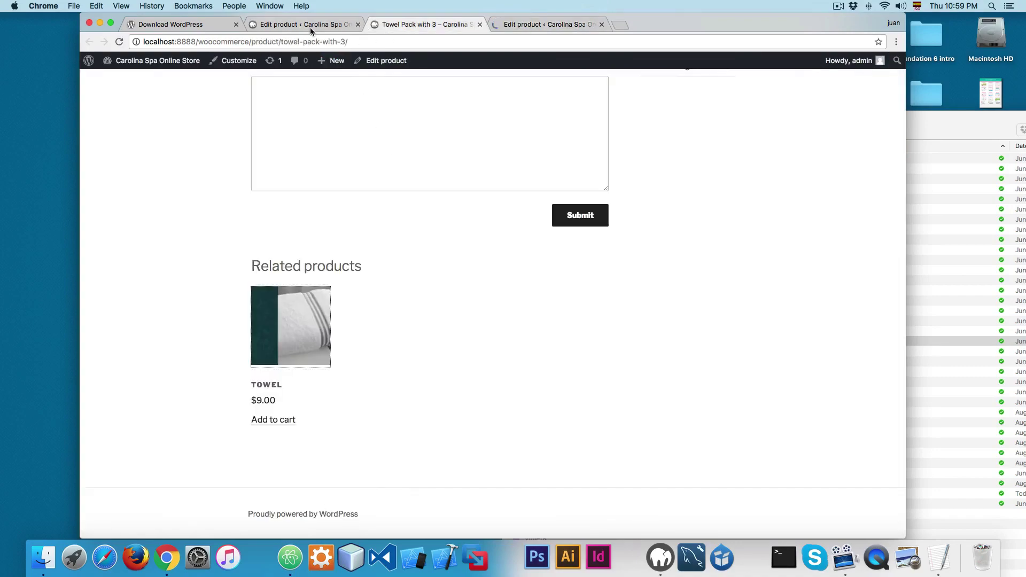
{"action": "key", "text": "ctrl+shift+Tab"}
{"action": "scroll", "coordinate": [354, 219], "scroll_direction": "down", "scroll_amount": 3}
{"action": "scroll", "coordinate": [374, 219], "scroll_direction": "up", "scroll_amount": 3}
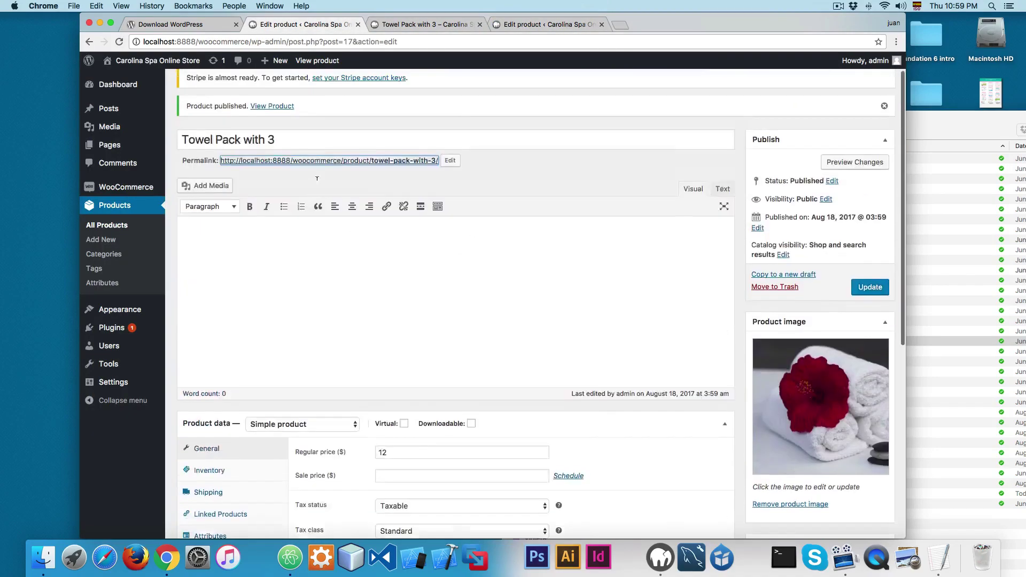
{"action": "scroll", "coordinate": [455, 224], "scroll_direction": "down", "scroll_amount": 2}
{"action": "left_click", "coordinate": [531, 23]}
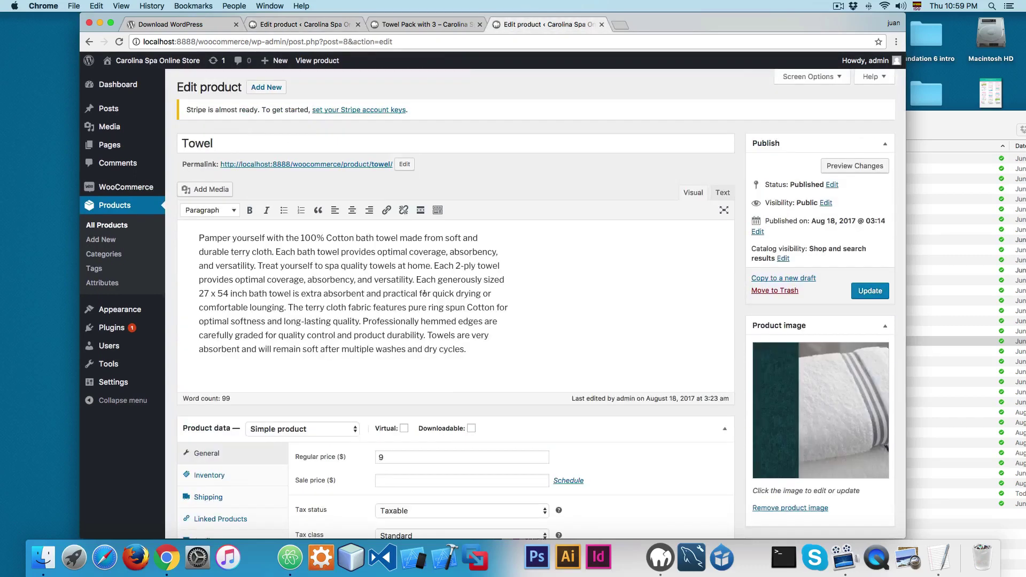
{"action": "scroll", "coordinate": [465, 221], "scroll_direction": "down", "scroll_amount": 2}
Step: Change Towel Pack with 3's regular price from 12 to 35 and update it
{"action": "key", "text": "ctrl+shift+Tab"}
{"action": "key", "text": "ctrl+shift+Tab"}
{"action": "left_click_drag", "start_coordinate": [412, 357], "coordinate": [277, 353]}
{"action": "type", "text": "3"}
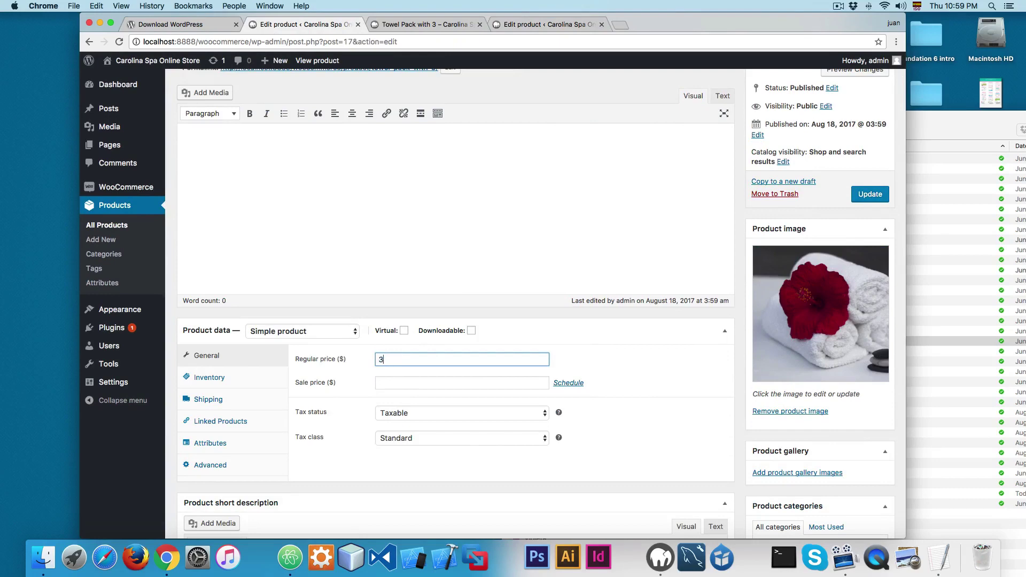
{"action": "left_click", "coordinate": [859, 193]}
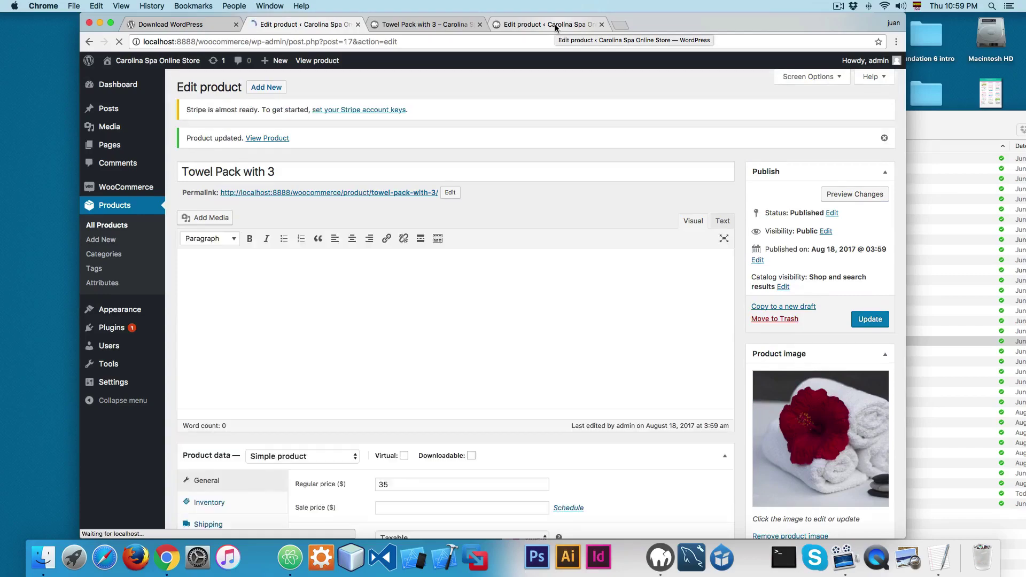
{"action": "left_click", "coordinate": [555, 25]}
Step: Bring up the Towel product's Linked Products settings in Product data
{"action": "scroll", "coordinate": [540, 211], "scroll_direction": "up", "scroll_amount": 3}
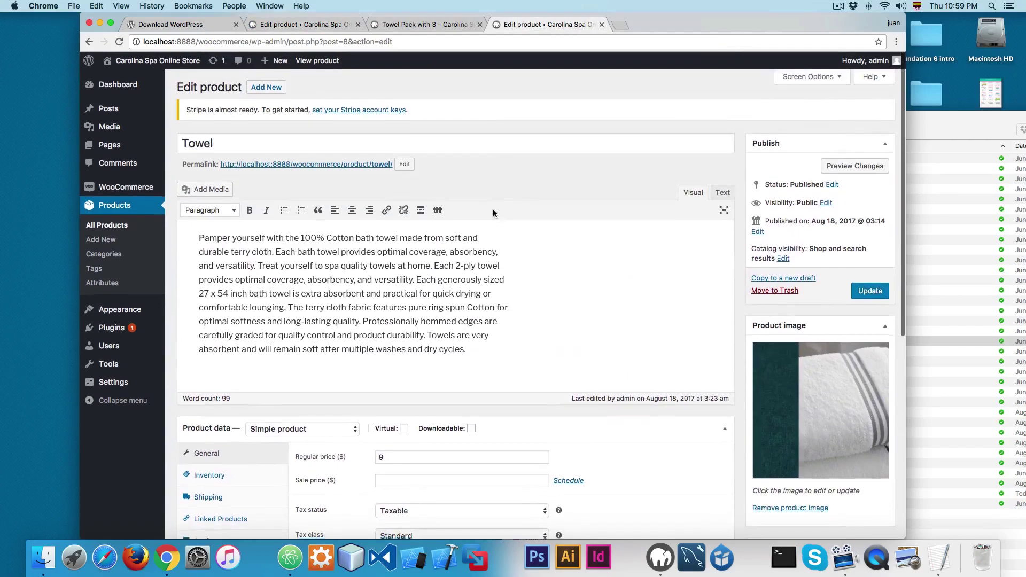
{"action": "scroll", "coordinate": [493, 209], "scroll_direction": "down", "scroll_amount": 5}
{"action": "scroll", "coordinate": [452, 141], "scroll_direction": "up", "scroll_amount": 5}
{"action": "scroll", "coordinate": [410, 427], "scroll_direction": "down", "scroll_amount": 2}
{"action": "left_click", "coordinate": [348, 435]}
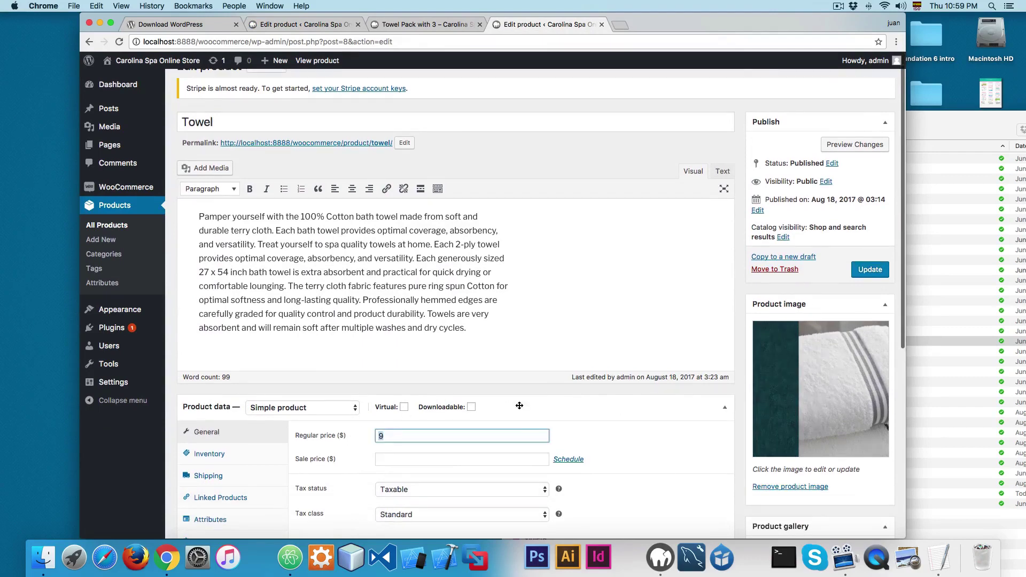
{"action": "scroll", "coordinate": [520, 406], "scroll_direction": "down", "scroll_amount": 3}
{"action": "left_click", "coordinate": [217, 375]}
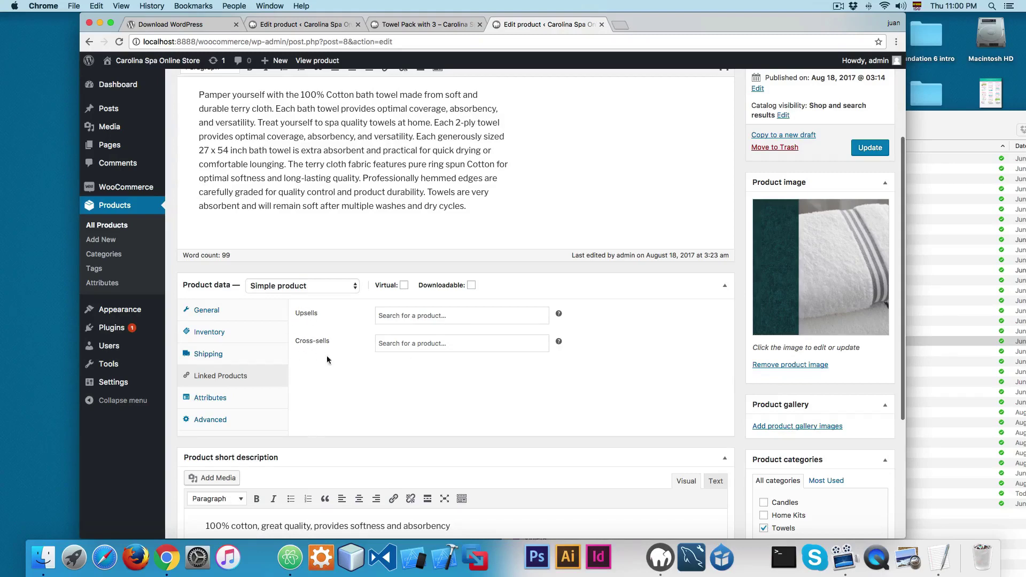
{"action": "mouse_move", "coordinate": [559, 313]}
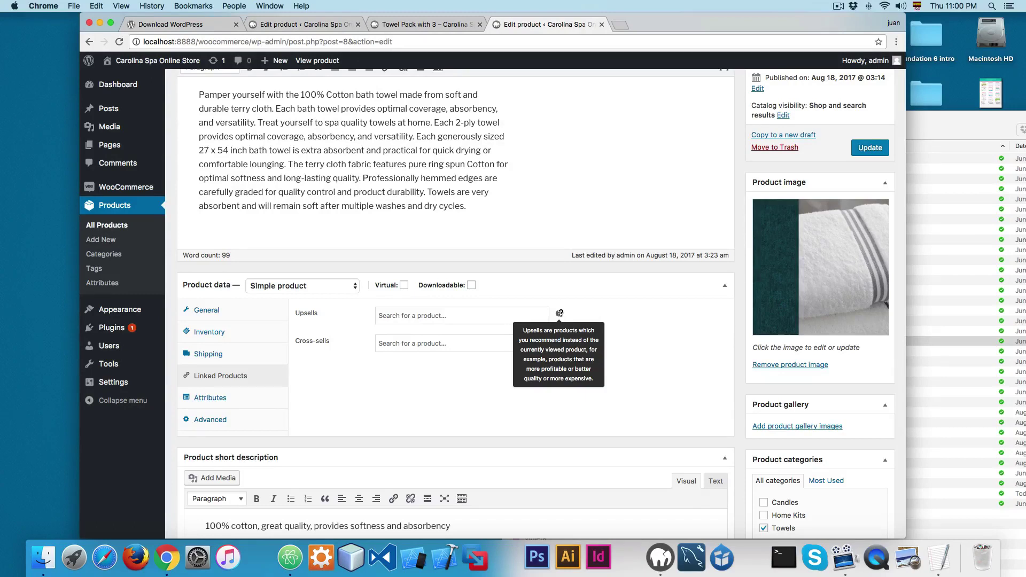
Step: Search 'Towel' in Upsells, add Towel Pack with 3 (#17), and update the Towel product
{"action": "left_click", "coordinate": [487, 310]}
{"action": "type", "text": "Towel"}
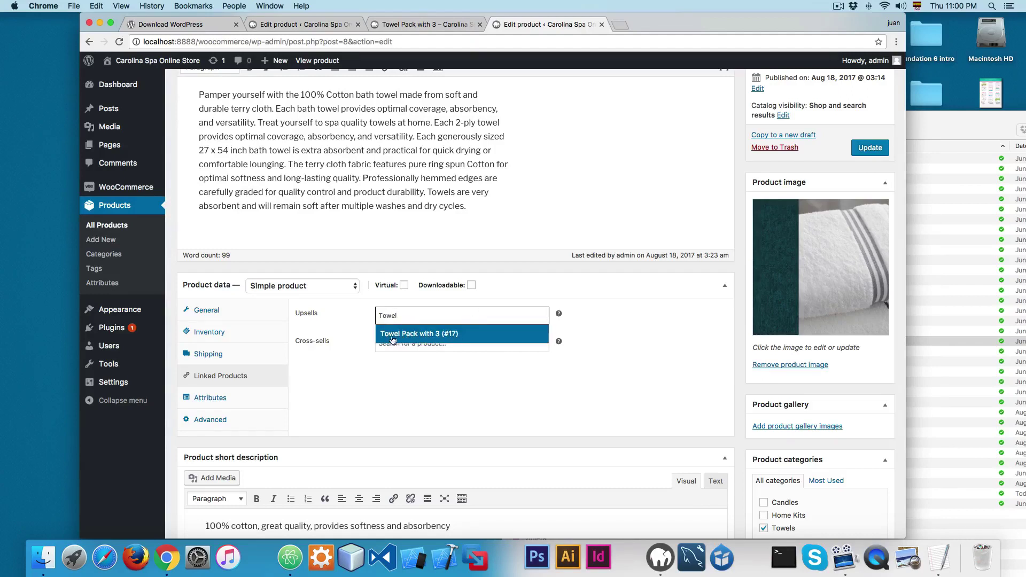
{"action": "left_click", "coordinate": [436, 336]}
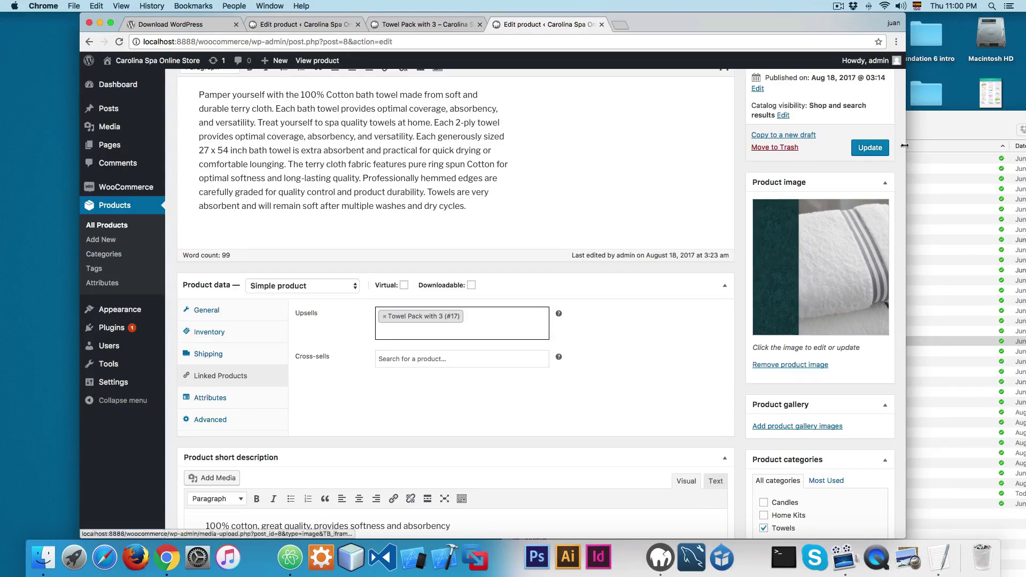
{"action": "left_click", "coordinate": [878, 150]}
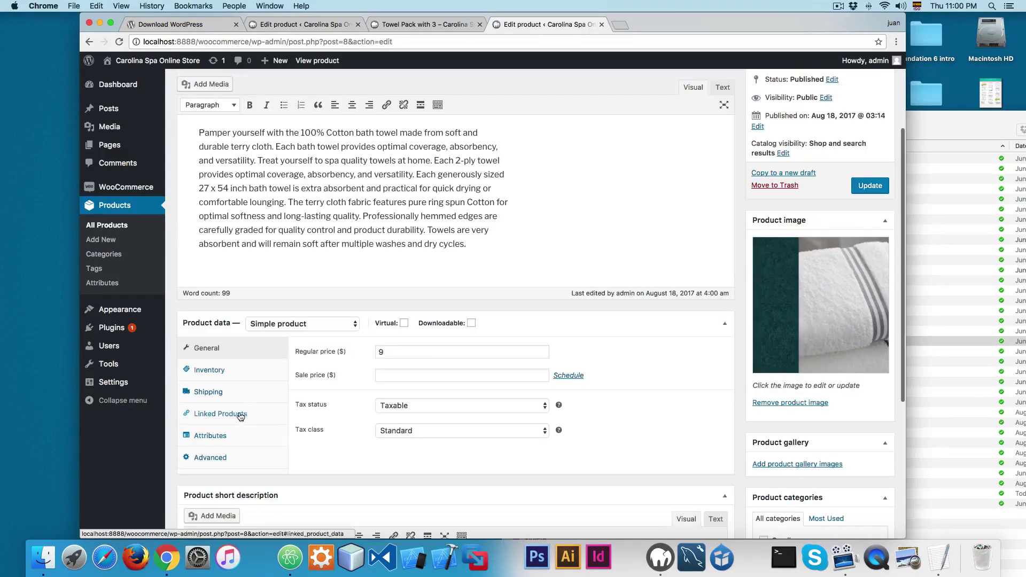
{"action": "left_click", "coordinate": [233, 417]}
{"action": "scroll", "coordinate": [393, 410], "scroll_direction": "down", "scroll_amount": 2}
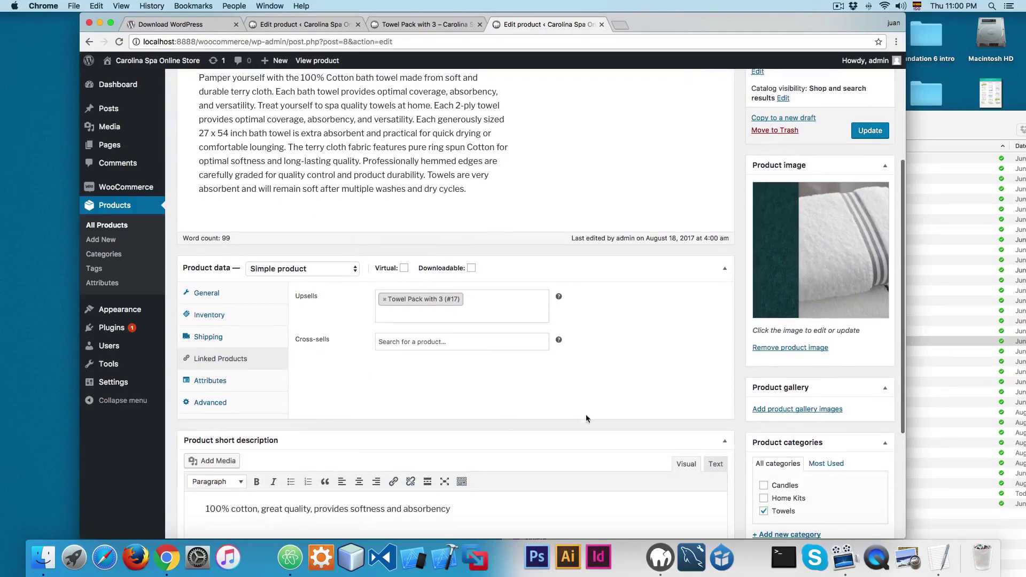
{"action": "mouse_move", "coordinate": [558, 339]}
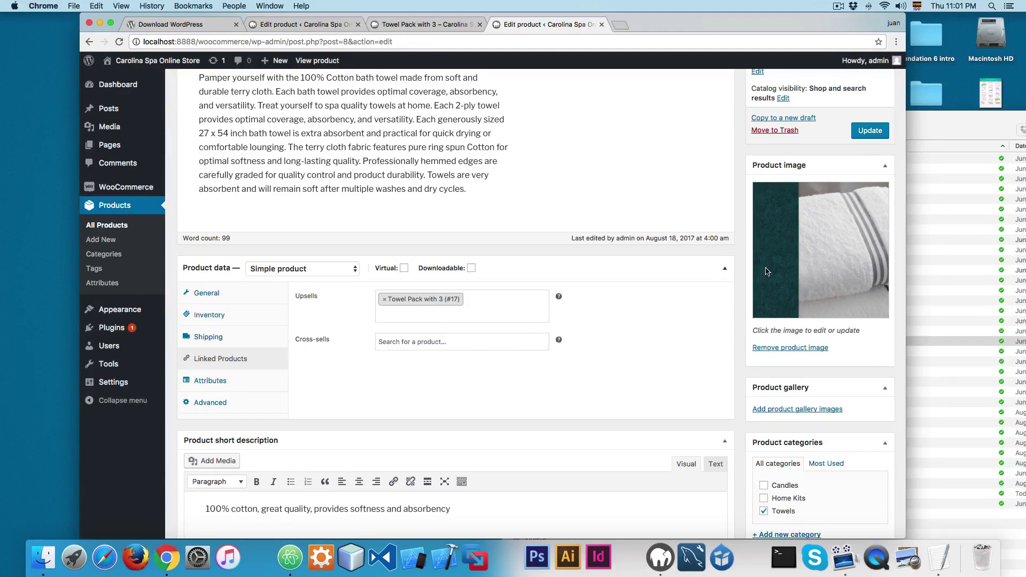
Step: Search 'Hom' in Cross-sells, add Home Kit (CSPA-03), and update the Towel product
{"action": "left_click", "coordinate": [450, 341]}
{"action": "type", "text": "Home Kit"}
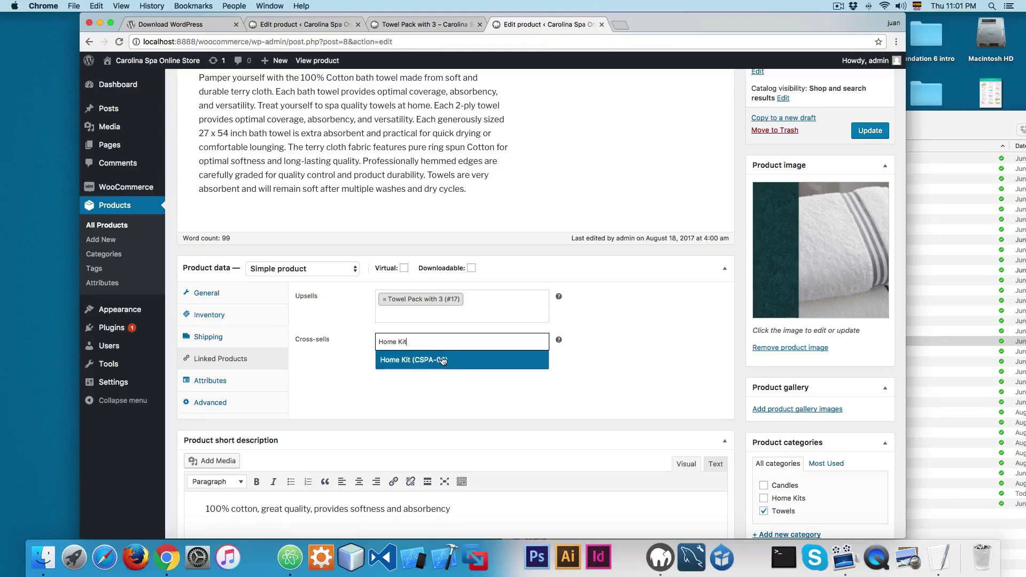
{"action": "left_click", "coordinate": [443, 361]}
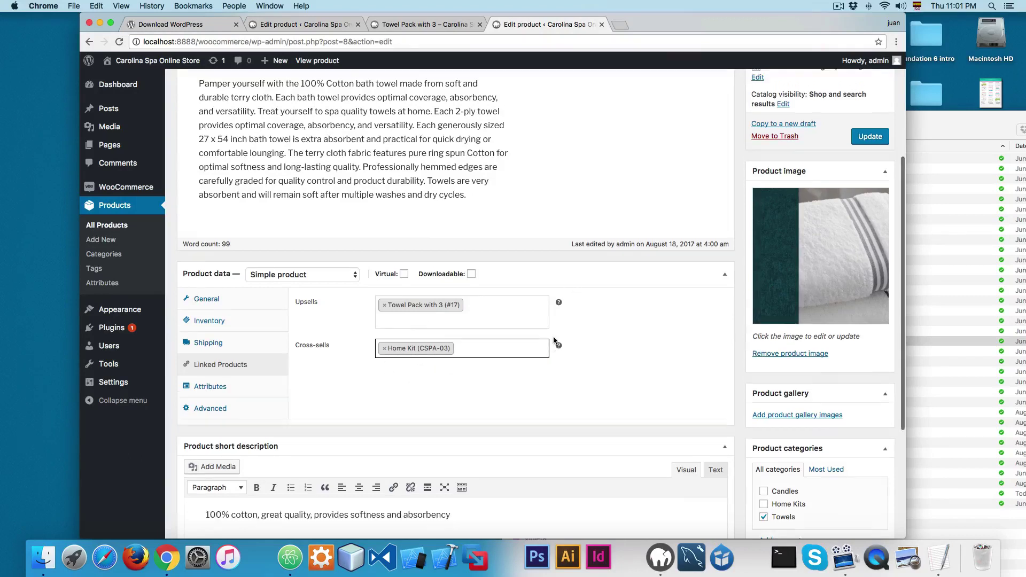
{"action": "scroll", "coordinate": [591, 280], "scroll_direction": "up", "scroll_amount": 1}
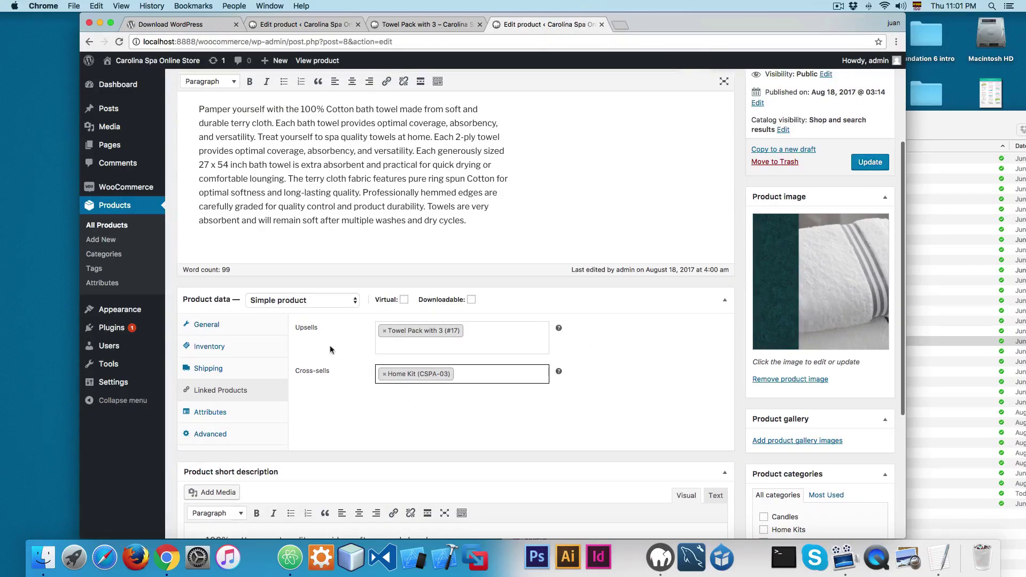
{"action": "type", "text": "a"}
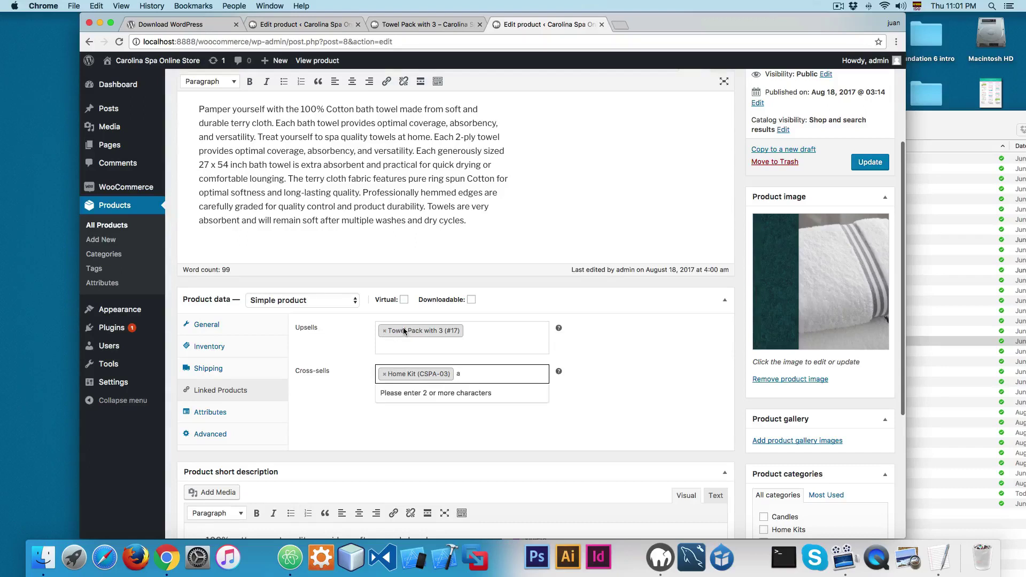
{"action": "left_click", "coordinate": [356, 409]}
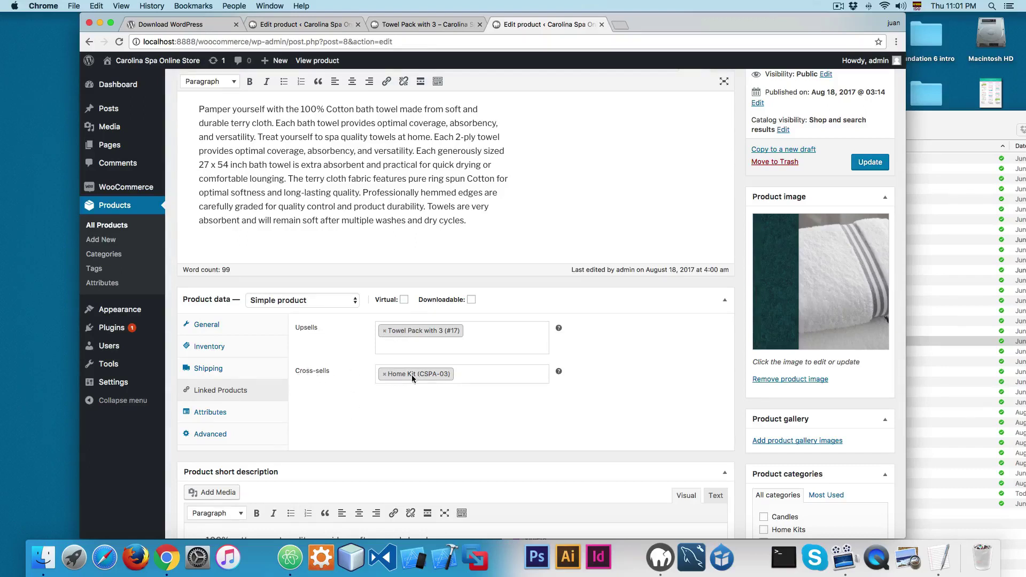
{"action": "left_click", "coordinate": [869, 163]}
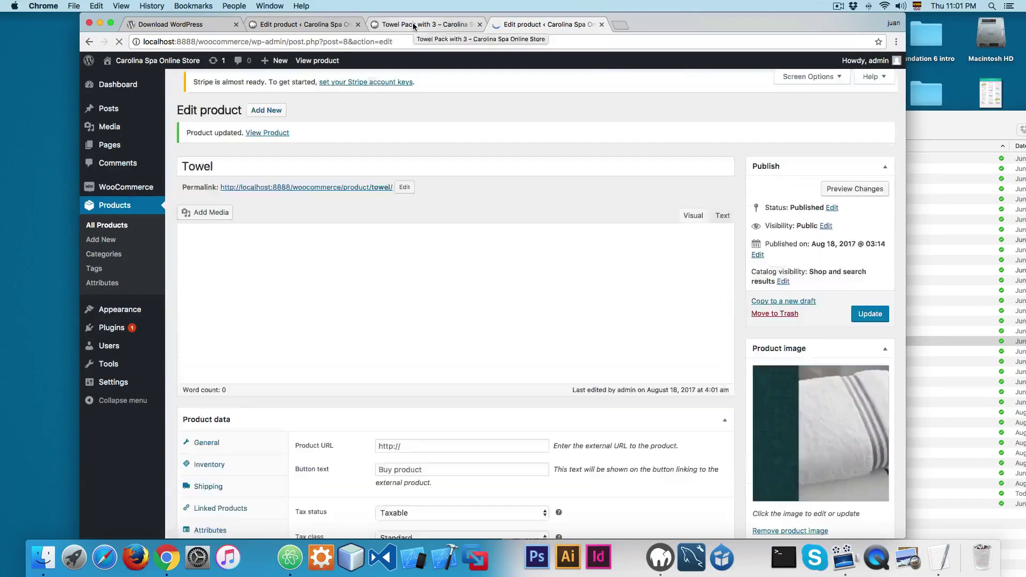
Step: Reload the Towel Pack with 3 store page, open Towel, and find 'You may also like…'
{"action": "left_click", "coordinate": [415, 26]}
{"action": "key", "text": "super+r"}
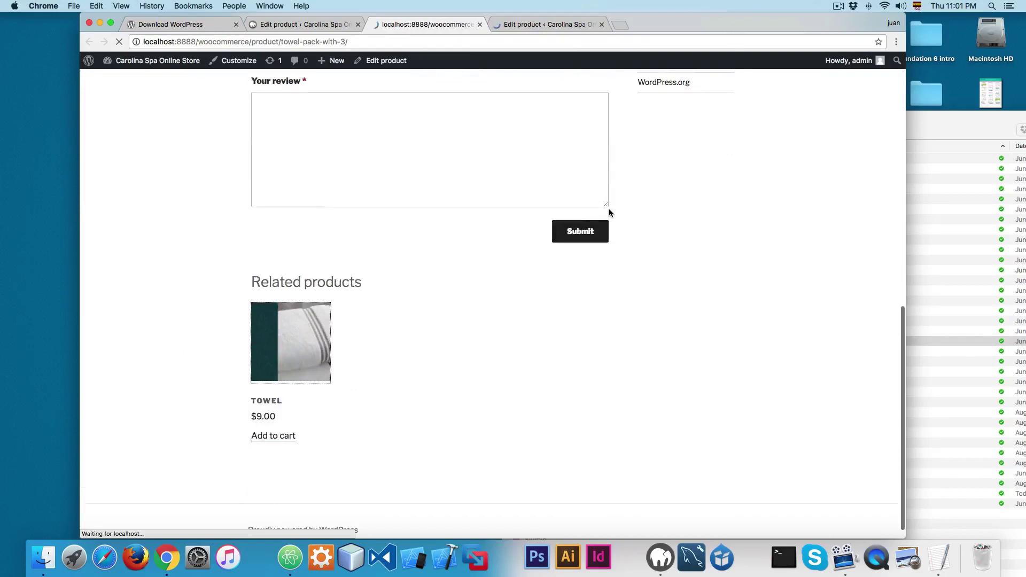
{"action": "scroll", "coordinate": [611, 211], "scroll_direction": "up", "scroll_amount": 10}
{"action": "scroll", "coordinate": [611, 211], "scroll_direction": "down", "scroll_amount": 8}
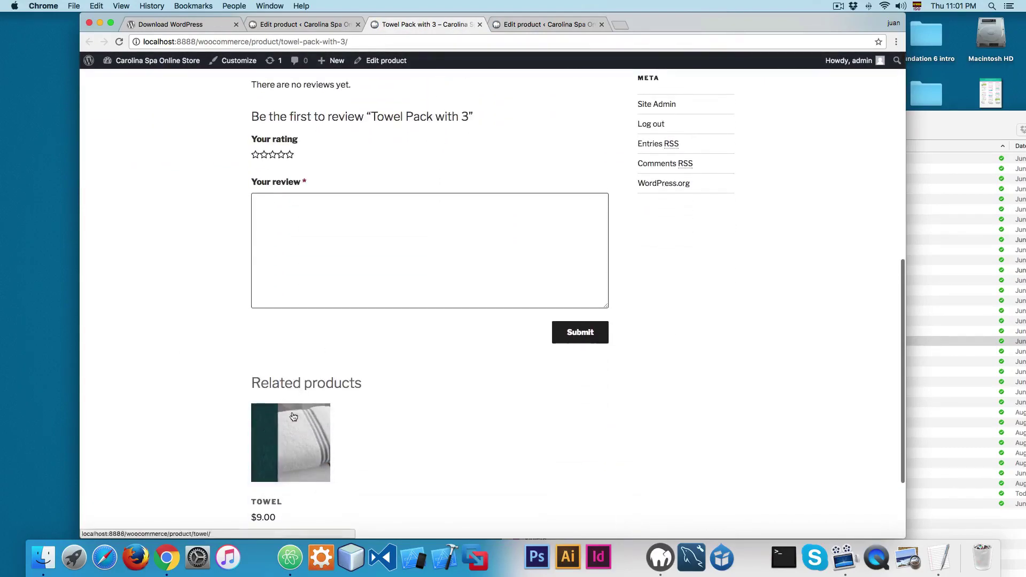
{"action": "left_click", "coordinate": [293, 417]}
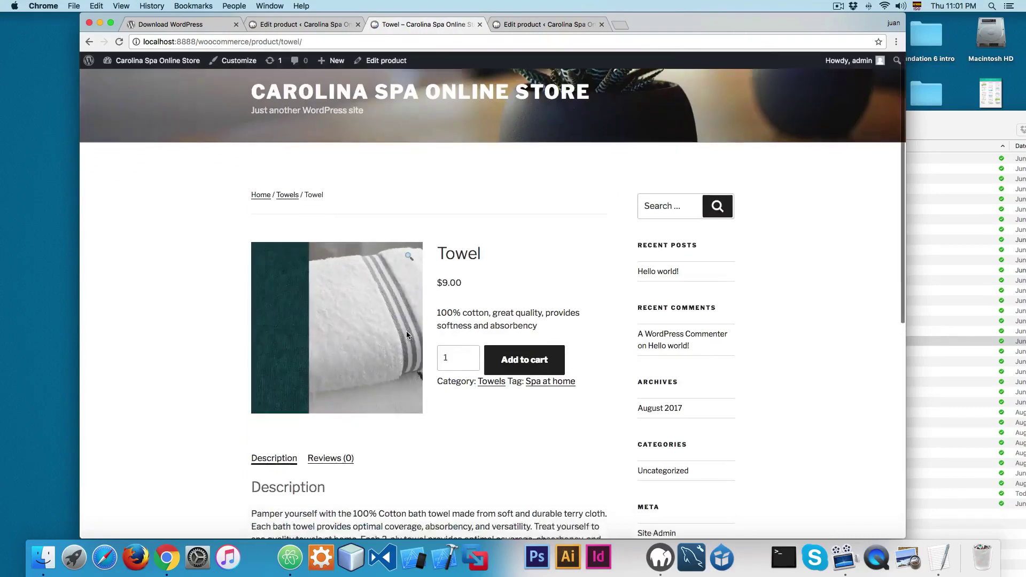
{"action": "scroll", "coordinate": [407, 275], "scroll_direction": "down", "scroll_amount": 8}
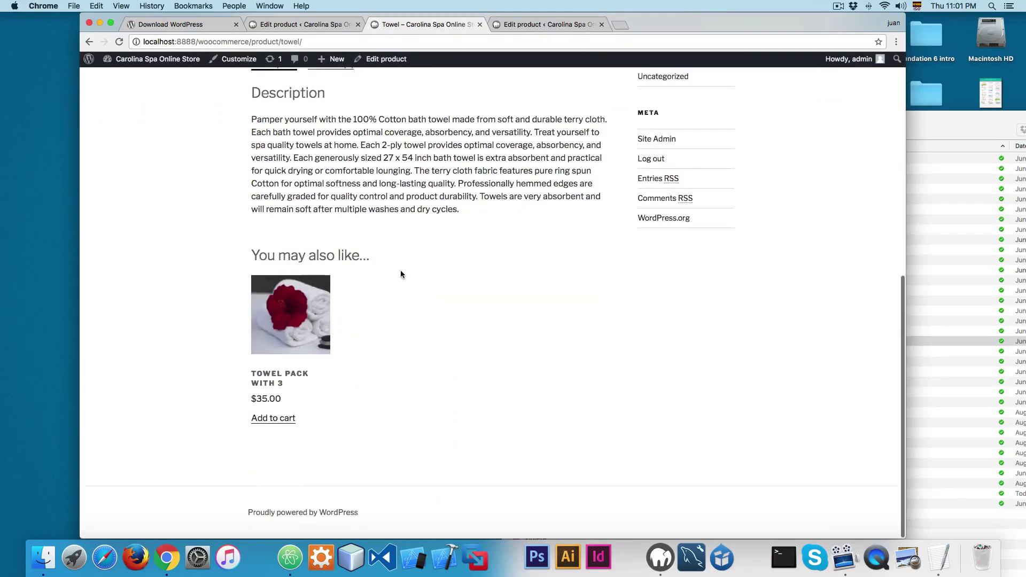
{"action": "left_click_drag", "start_coordinate": [252, 256], "coordinate": [371, 257]}
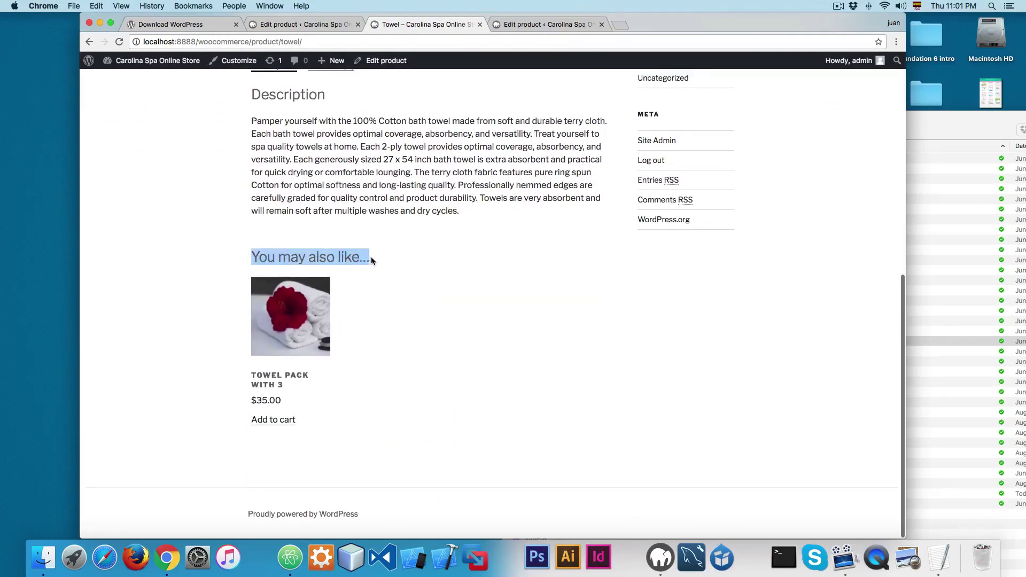
Step: Compare the Towel's Linked Products in admin with Towel Pack with 3 at $35.00 on the storefront
{"action": "left_click", "coordinate": [540, 25]}
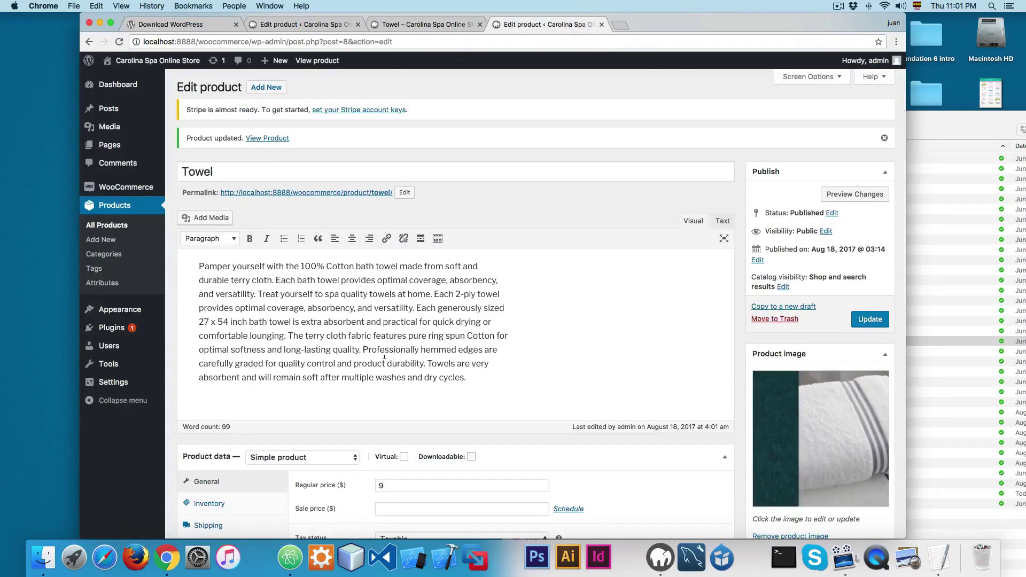
{"action": "scroll", "coordinate": [374, 321], "scroll_direction": "down", "scroll_amount": 5}
{"action": "left_click", "coordinate": [238, 358]}
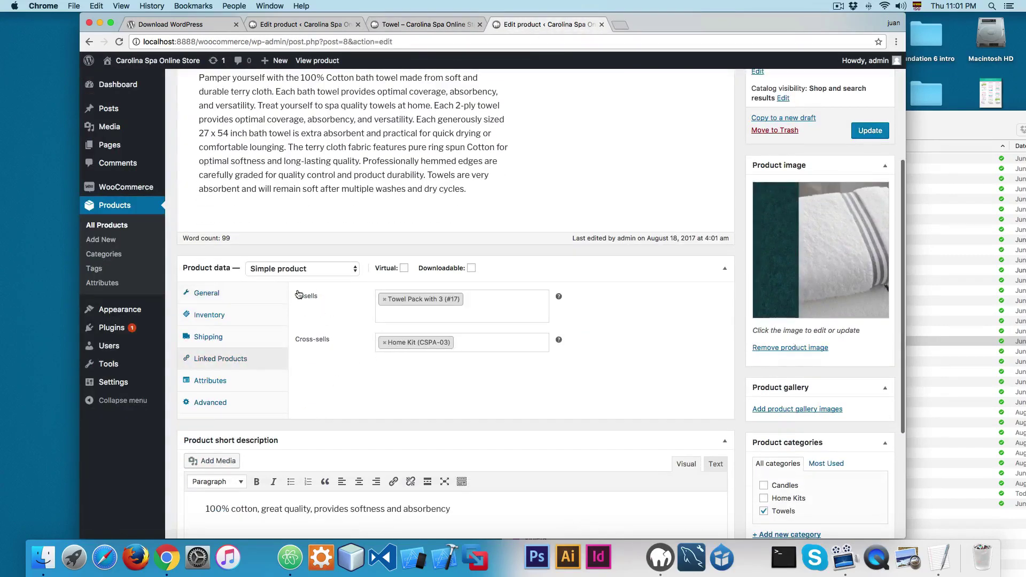
{"action": "left_click", "coordinate": [406, 24]}
{"action": "left_click_drag", "start_coordinate": [274, 252], "coordinate": [348, 321]}
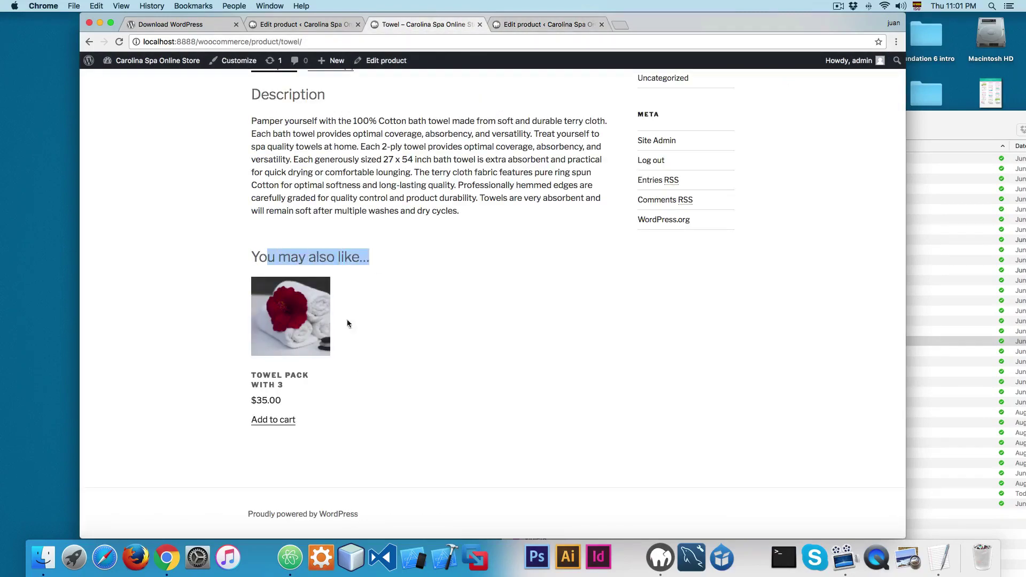
{"action": "scroll", "coordinate": [275, 449], "scroll_direction": "up", "scroll_amount": 8}
{"action": "scroll", "coordinate": [284, 398], "scroll_direction": "down", "scroll_amount": 7}
{"action": "scroll", "coordinate": [288, 363], "scroll_direction": "down", "scroll_amount": 1}
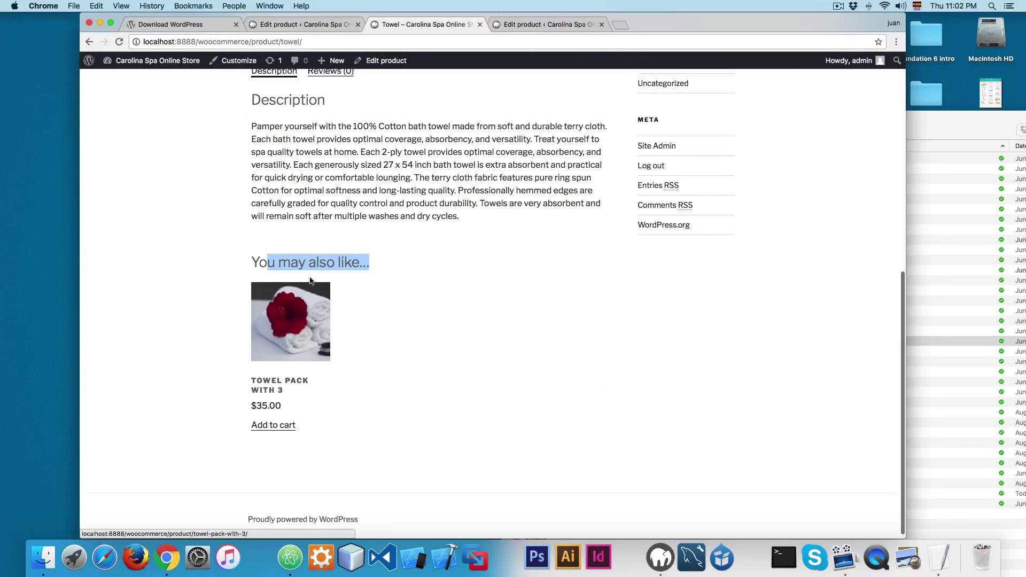
{"action": "scroll", "coordinate": [309, 288], "scroll_direction": "up", "scroll_amount": 6}
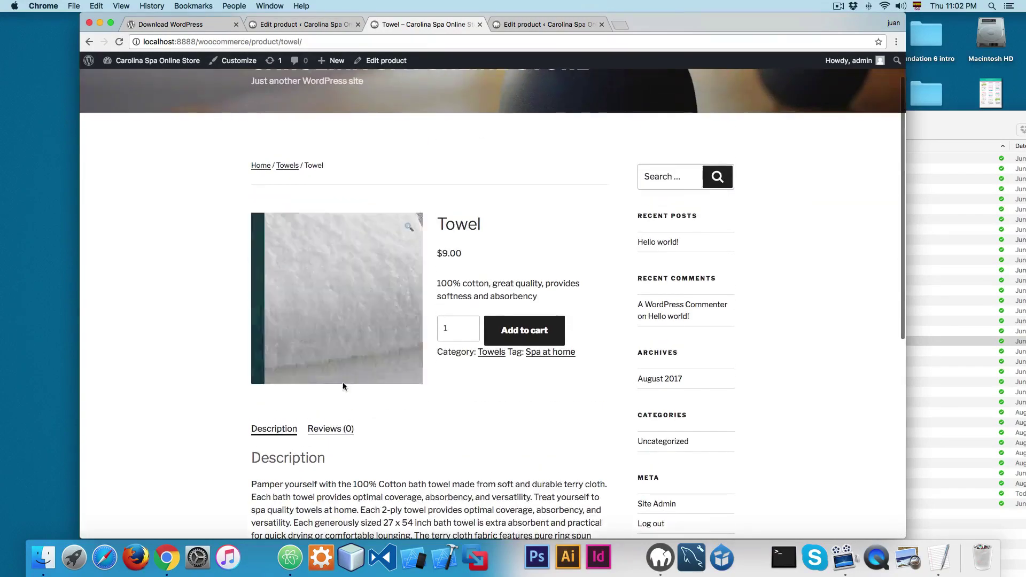
Step: Add the Towel to the cart and confirm Home Kit appears under 'You may be interested in…'
{"action": "scroll", "coordinate": [339, 373], "scroll_direction": "down", "scroll_amount": 5}
{"action": "scroll", "coordinate": [320, 342], "scroll_direction": "up", "scroll_amount": 5}
{"action": "scroll", "coordinate": [320, 342], "scroll_direction": "up", "scroll_amount": 2}
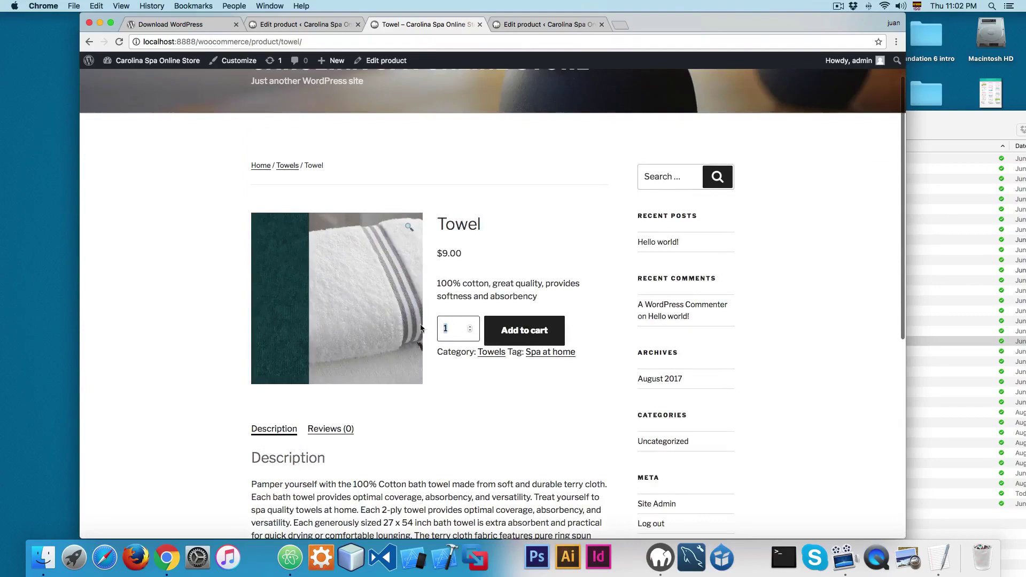
{"action": "left_click", "coordinate": [526, 331]}
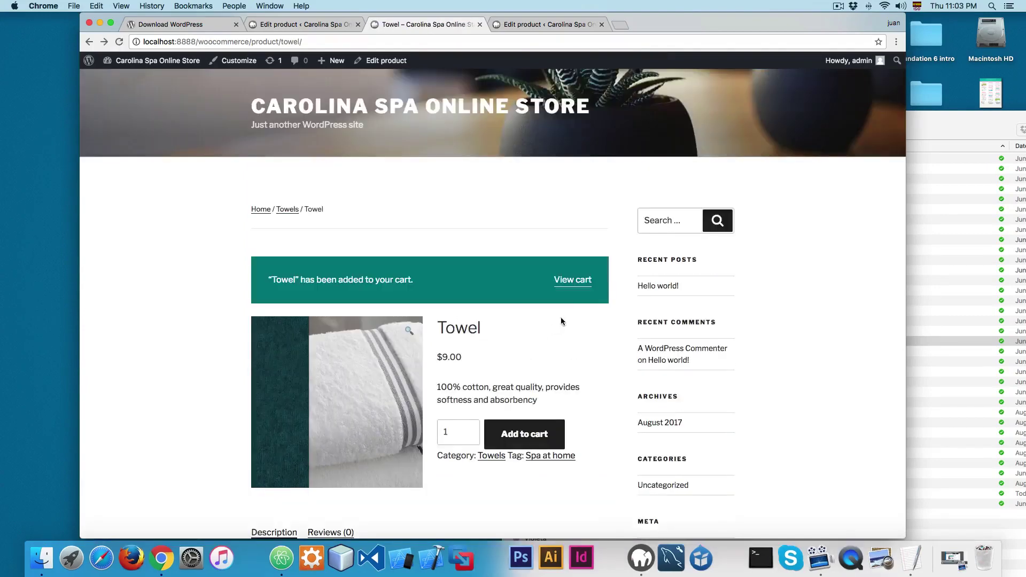
{"action": "left_click", "coordinate": [569, 287]}
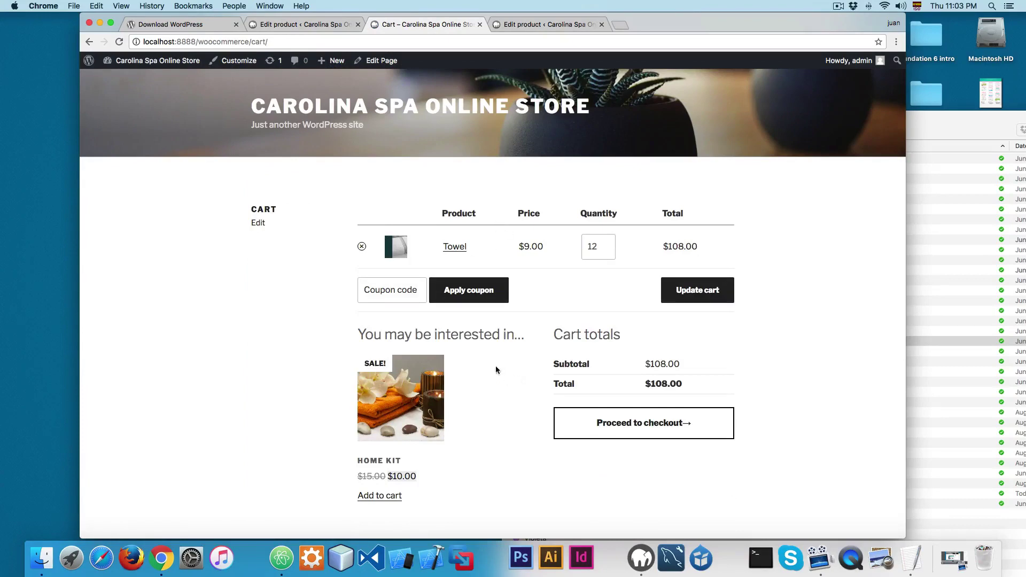
{"action": "left_click_drag", "start_coordinate": [384, 332], "coordinate": [478, 334]}
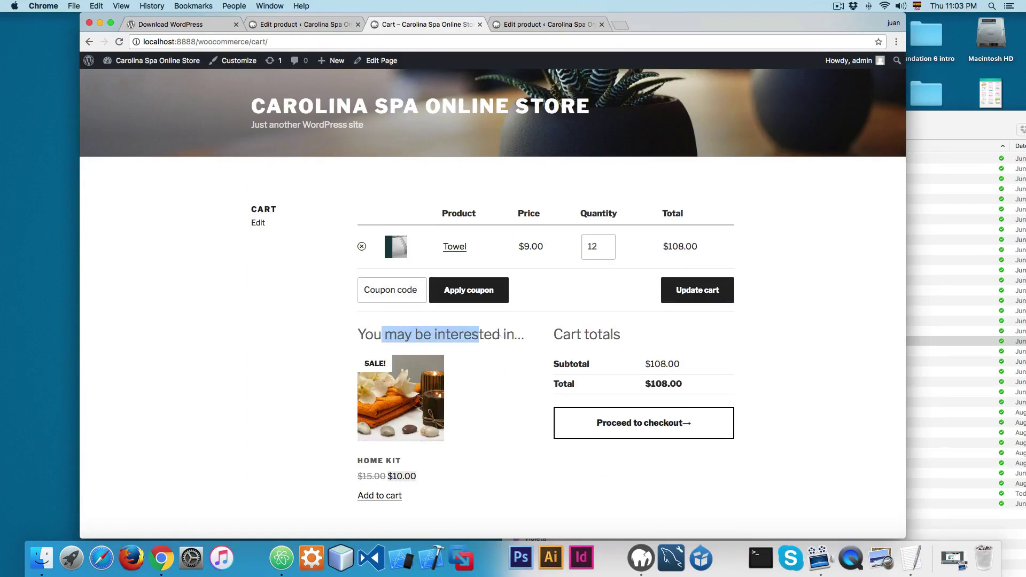
{"action": "scroll", "coordinate": [401, 368], "scroll_direction": "down", "scroll_amount": 3}
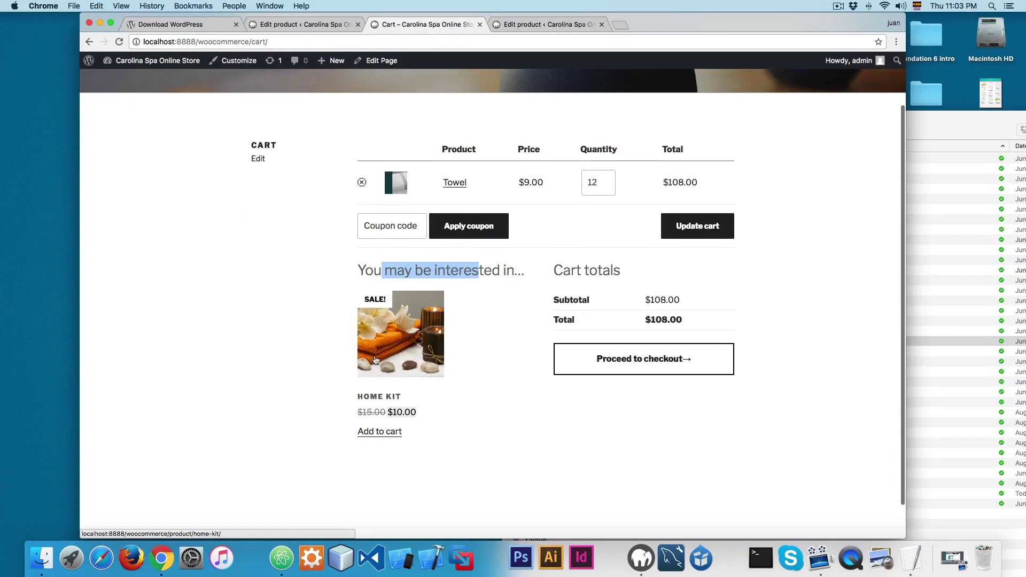
{"action": "key", "text": "ctrl+shift+Tab"}
{"action": "scroll", "coordinate": [342, 396], "scroll_direction": "down", "scroll_amount": 3}
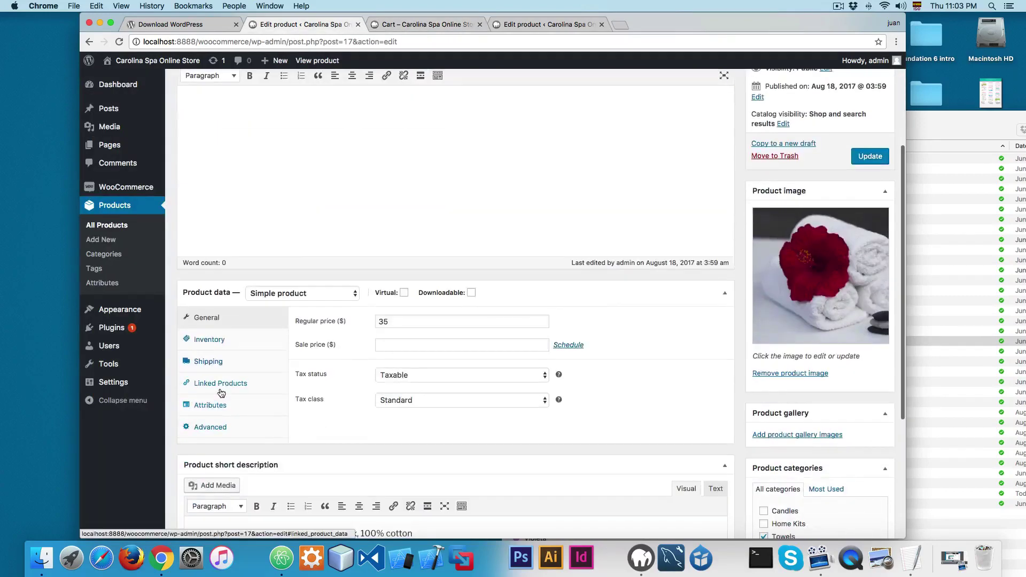
Step: Check Towel Pack with 3's linked products, then add Home Kit to the cart for $118.00
{"action": "left_click", "coordinate": [262, 394]}
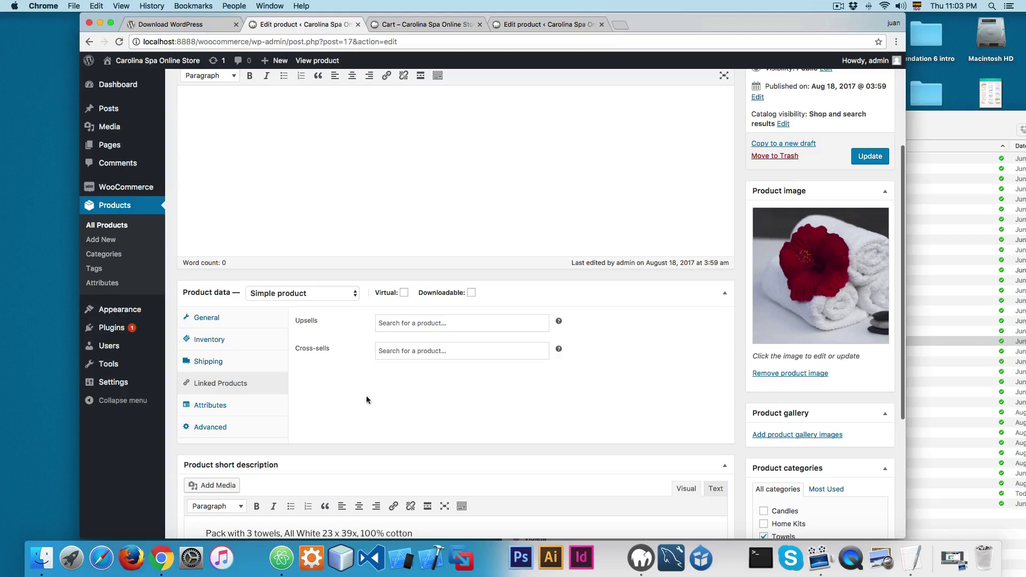
{"action": "key", "text": "ctrl+Tab"}
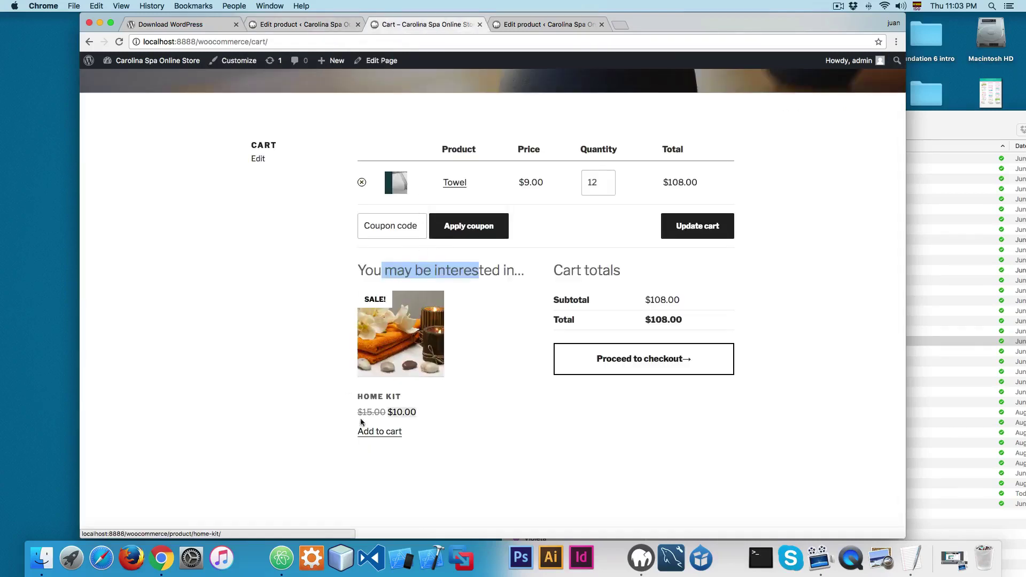
{"action": "left_click", "coordinate": [385, 432]}
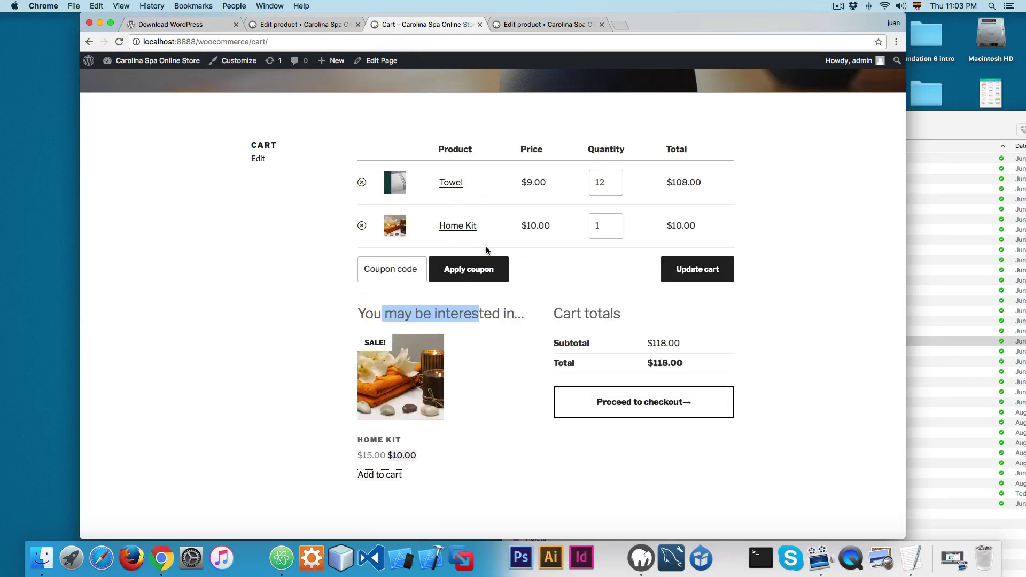
{"action": "key", "text": "ctrl+shift+Tab"}
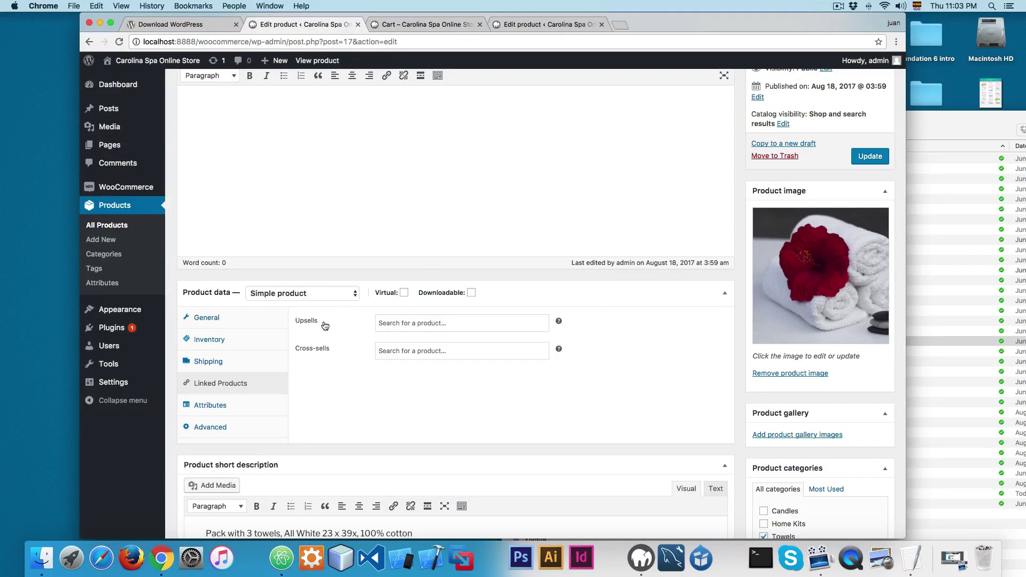
Step: Change the cart's Towel quantity from 12 to 1 and update, making the total $19.00
{"action": "key", "text": "ctrl+Tab"}
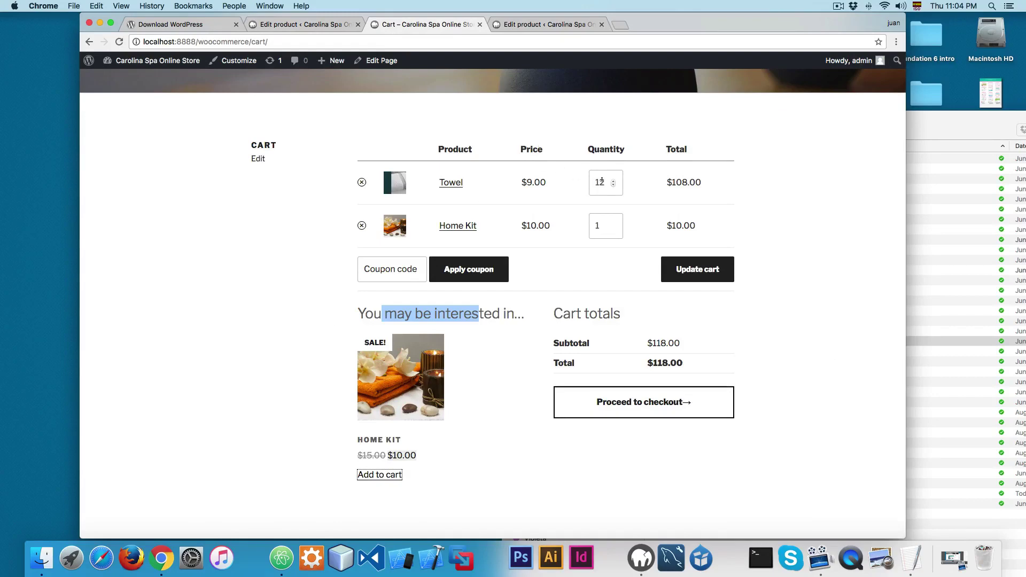
{"action": "left_click_drag", "start_coordinate": [608, 182], "coordinate": [584, 178]}
{"action": "type", "text": "1"}
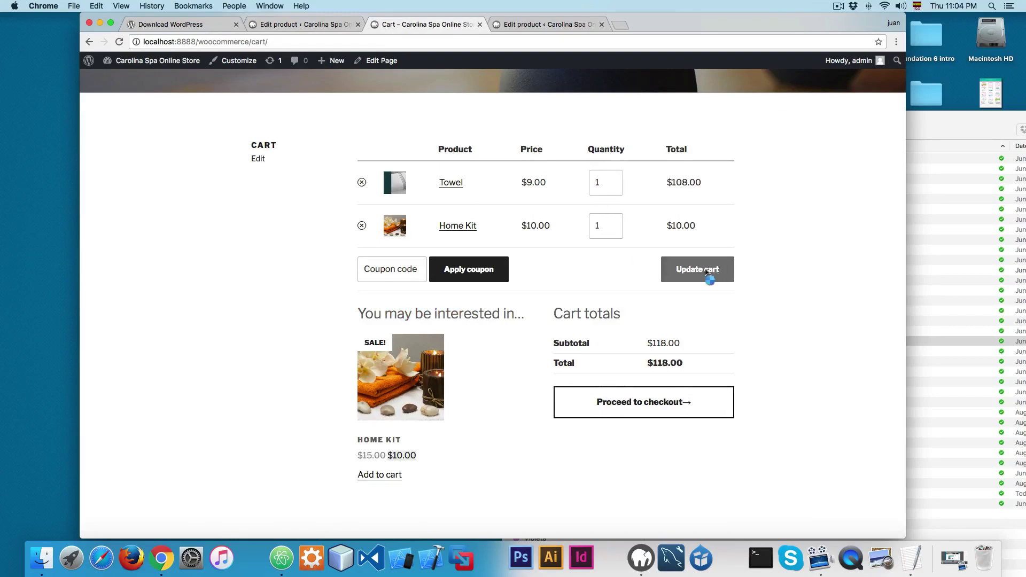
{"action": "left_click", "coordinate": [711, 275]}
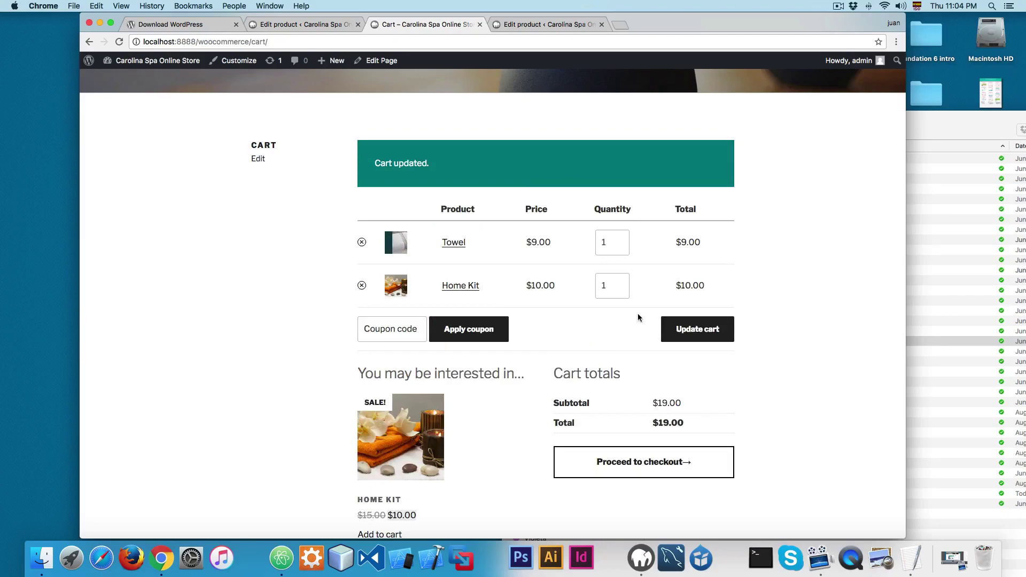
{"action": "key", "text": "ctrl+shift+Tab"}
Step: Reload the Towel Pack with 3 edit page, showing it published with Product updated
{"action": "scroll", "coordinate": [647, 305], "scroll_direction": "down", "scroll_amount": 2}
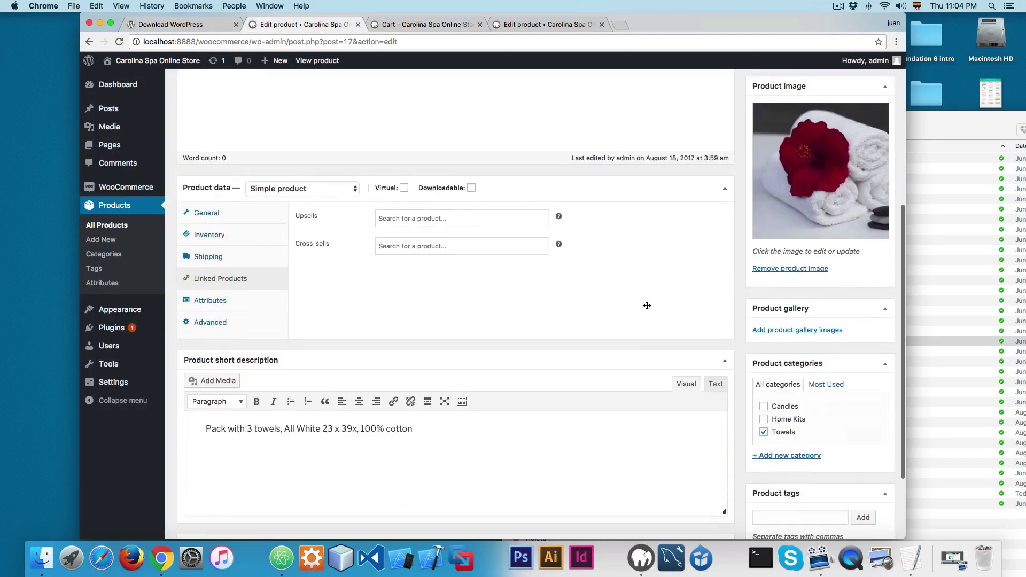
{"action": "scroll", "coordinate": [657, 296], "scroll_direction": "up", "scroll_amount": 5}
{"action": "scroll", "coordinate": [656, 296], "scroll_direction": "down", "scroll_amount": 6}
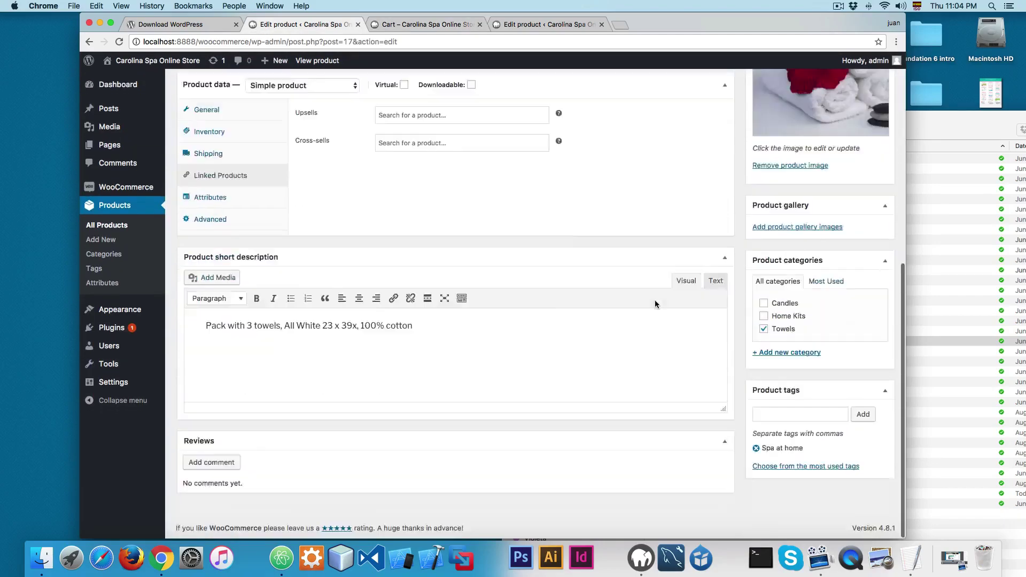
{"action": "scroll", "coordinate": [655, 299], "scroll_direction": "up", "scroll_amount": 8}
{"action": "key", "text": "super+r"}
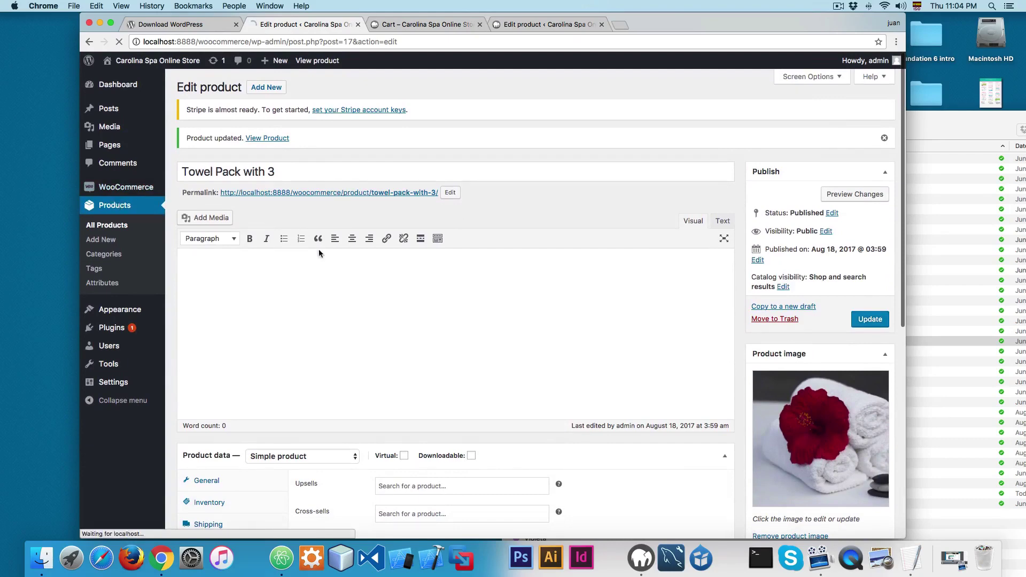